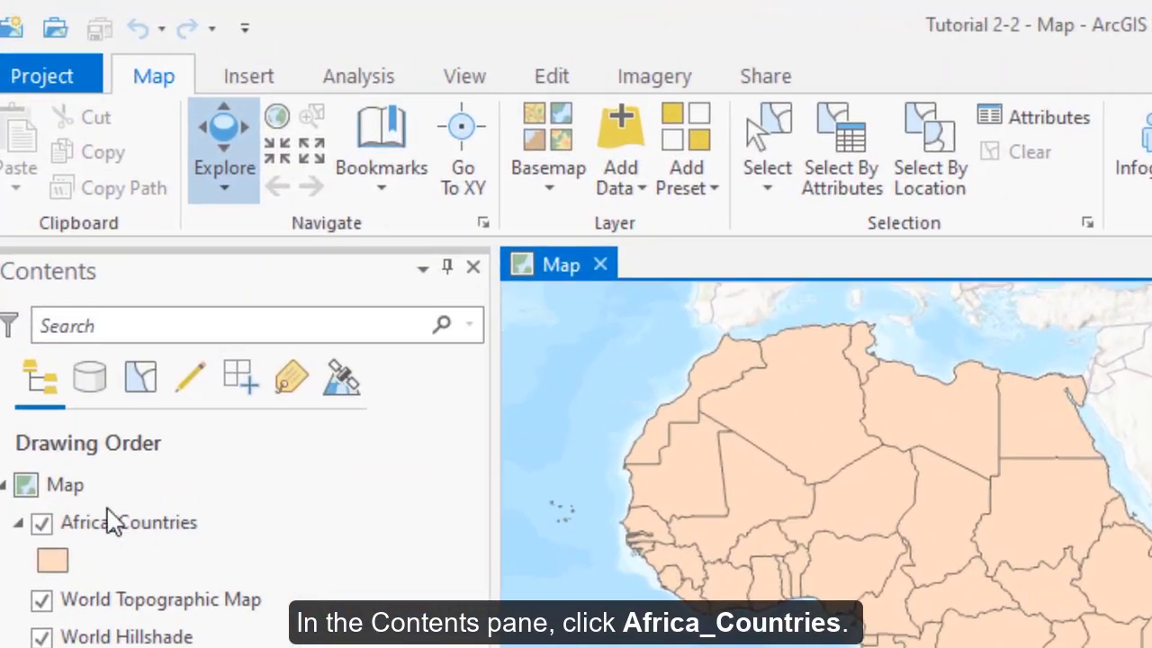
- Select the Africa_Countries layer and look through its appearance, labeling and data options
{"action": "left_click", "coordinate": [68, 310]}
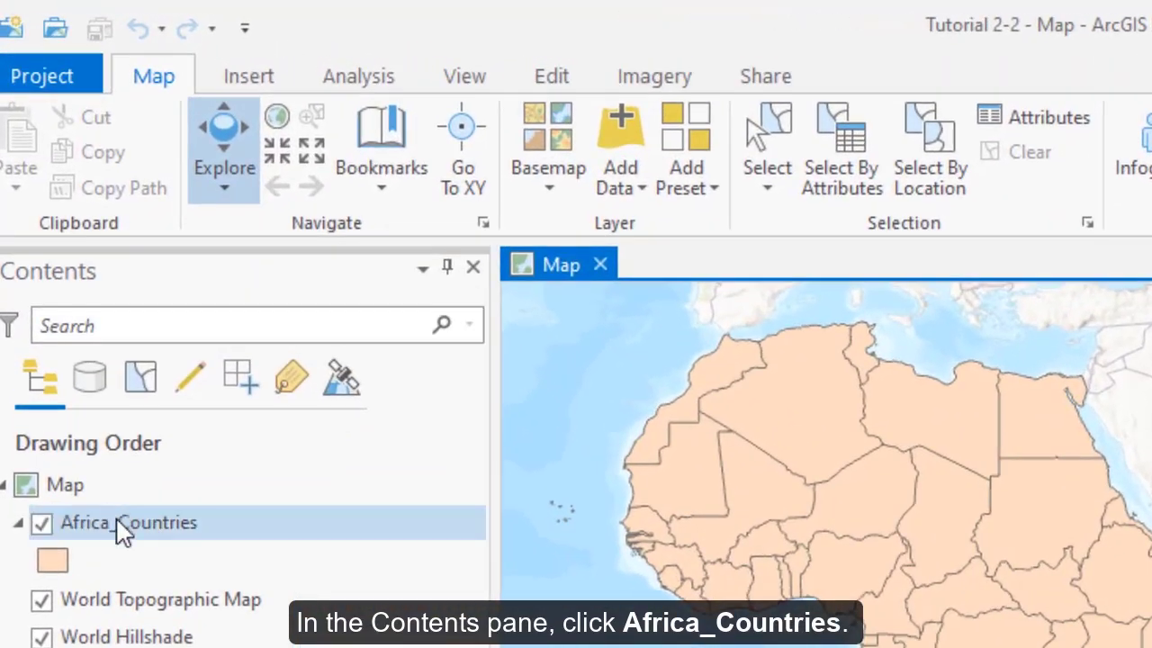
{"action": "left_click", "coordinate": [171, 533]}
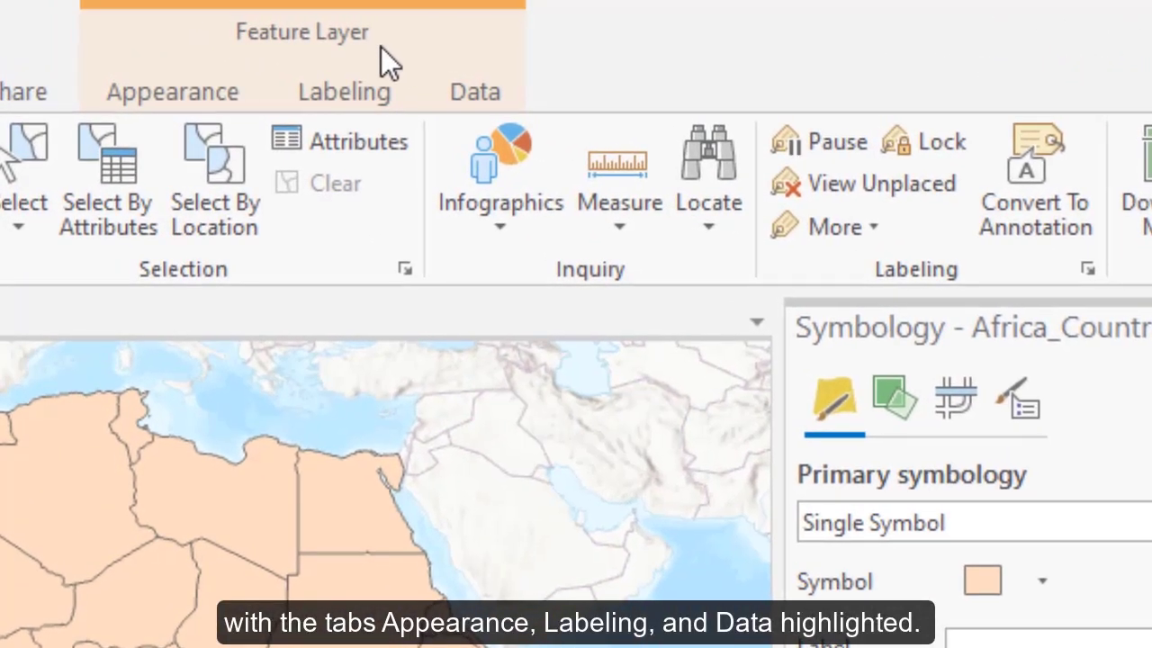
{"action": "left_click", "coordinate": [167, 93]}
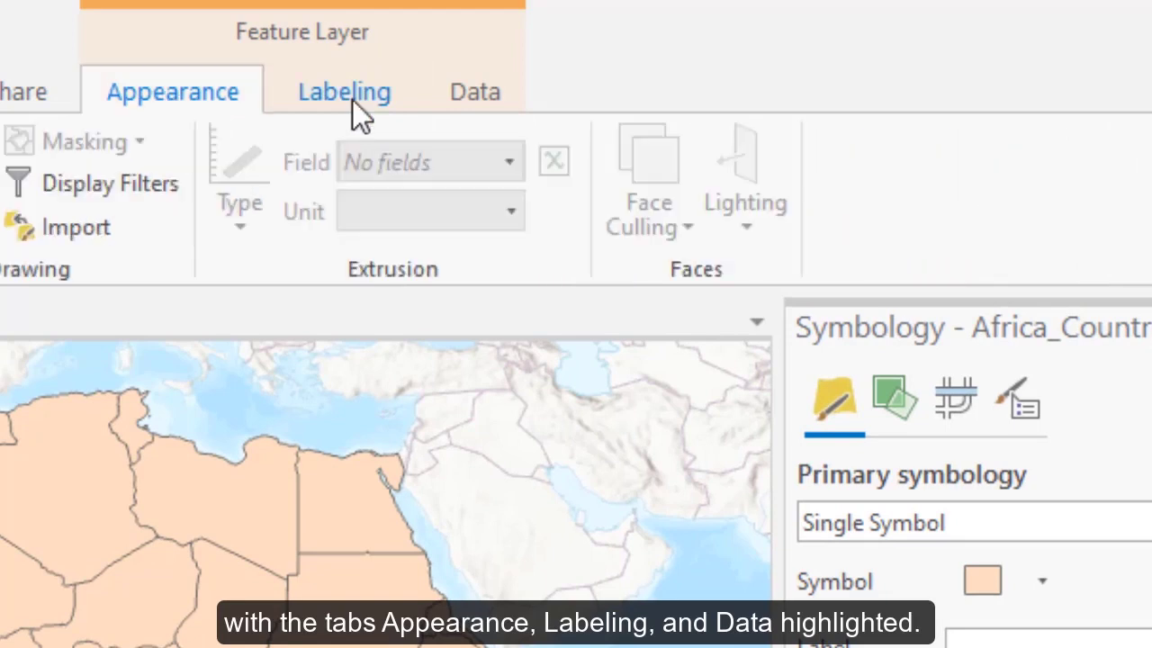
{"action": "left_click", "coordinate": [355, 96]}
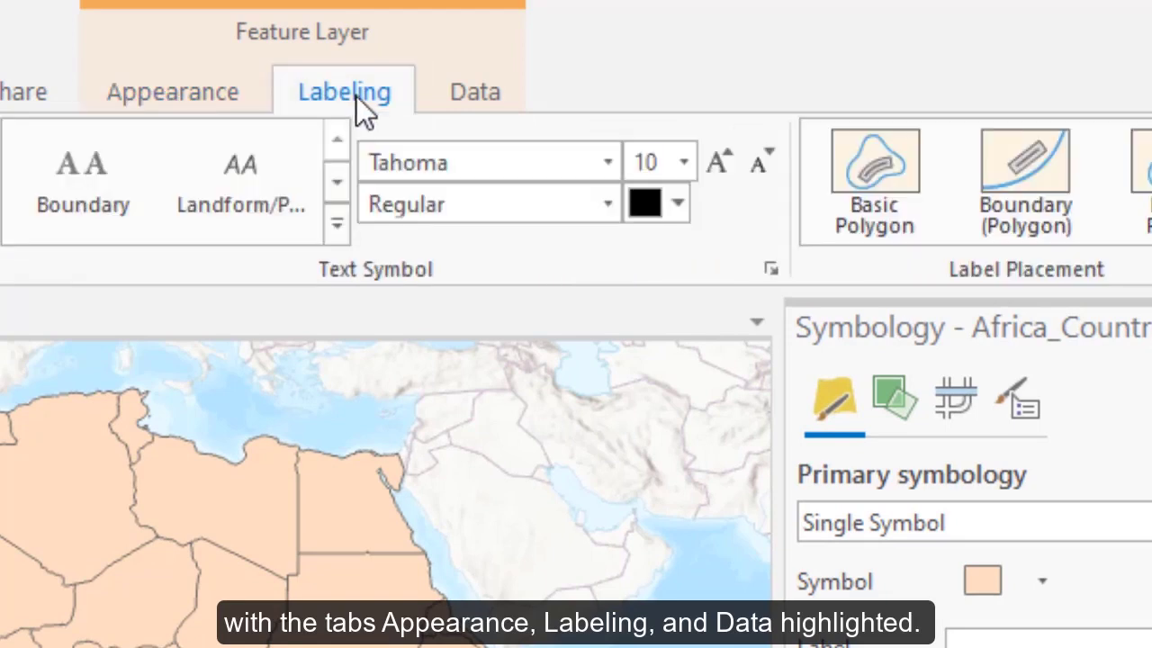
{"action": "left_click", "coordinate": [477, 99]}
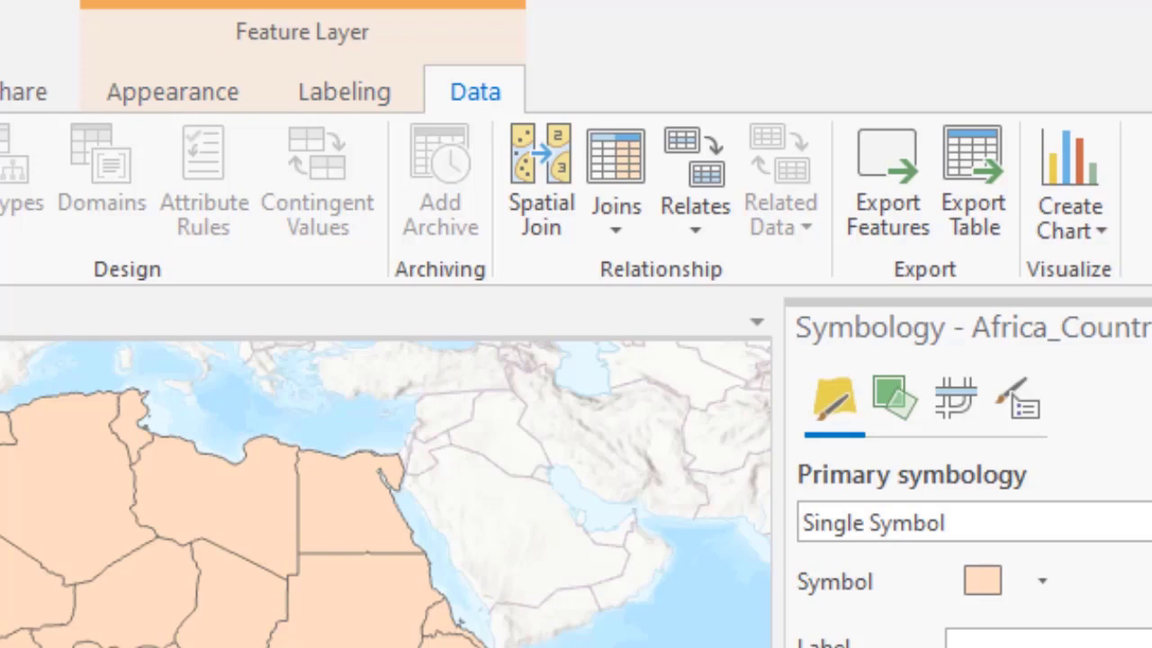
- Use the NAME field as the label field for Class 1 of Africa_Countries and turn on the layer's labels
{"action": "left_click", "coordinate": [345, 91]}
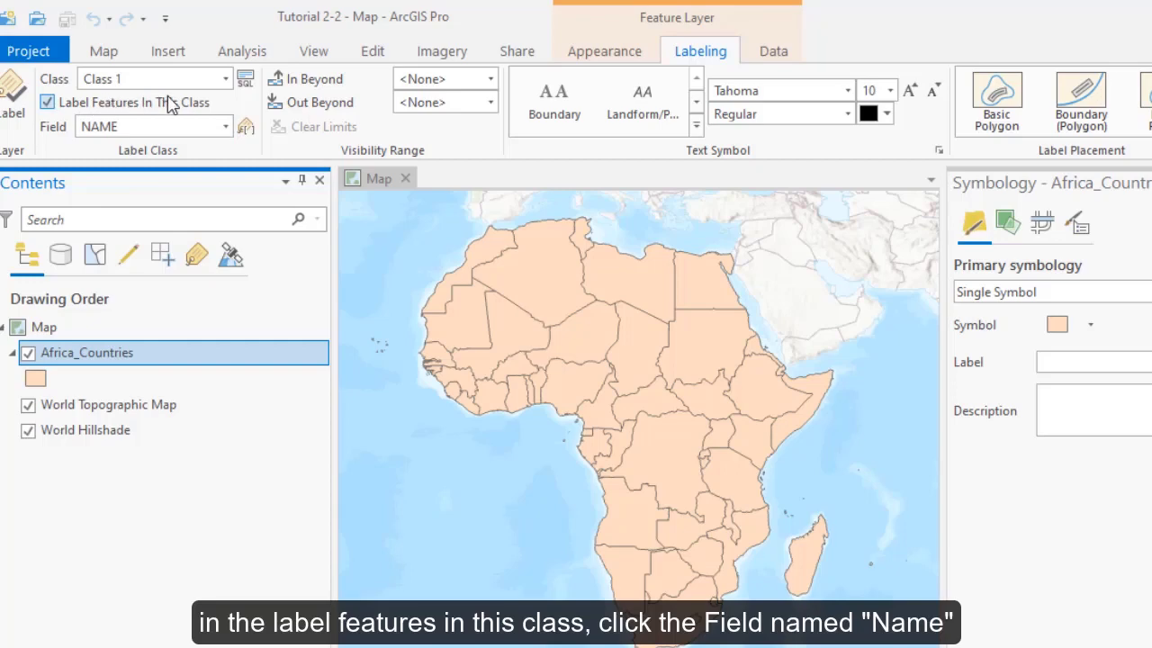
{"action": "left_click", "coordinate": [226, 126]}
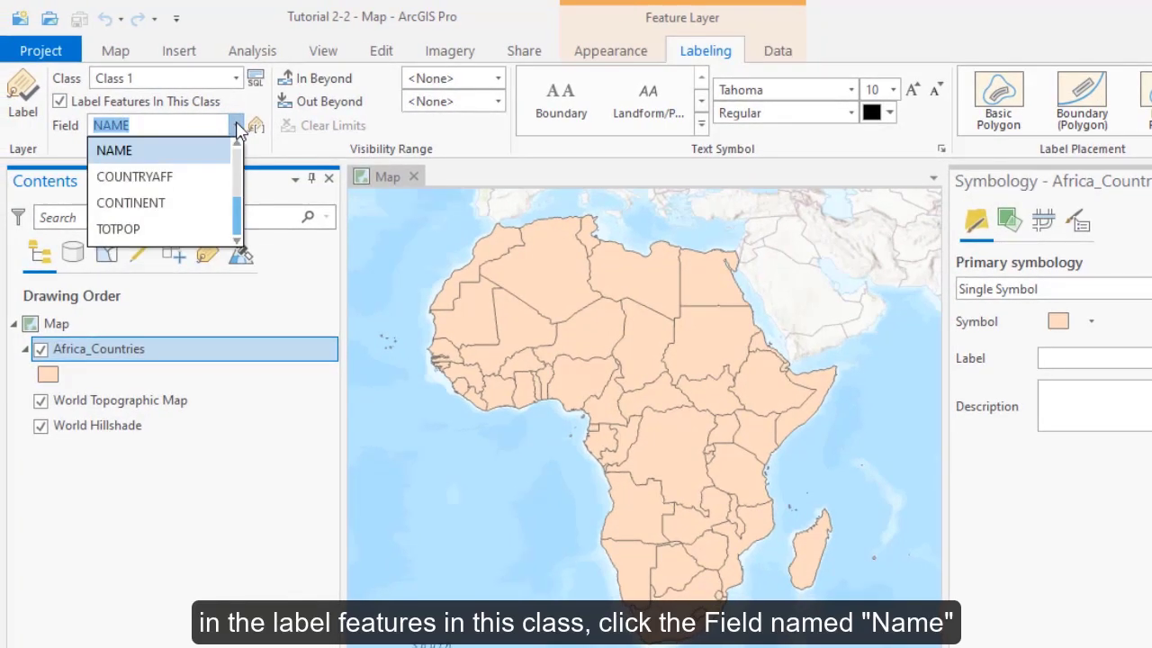
{"action": "mouse_move", "coordinate": [238, 225]}
{"action": "left_mouse_down"}
{"action": "mouse_move", "coordinate": [240, 166]}
{"action": "mouse_move", "coordinate": [240, 230]}
{"action": "left_mouse_up"}
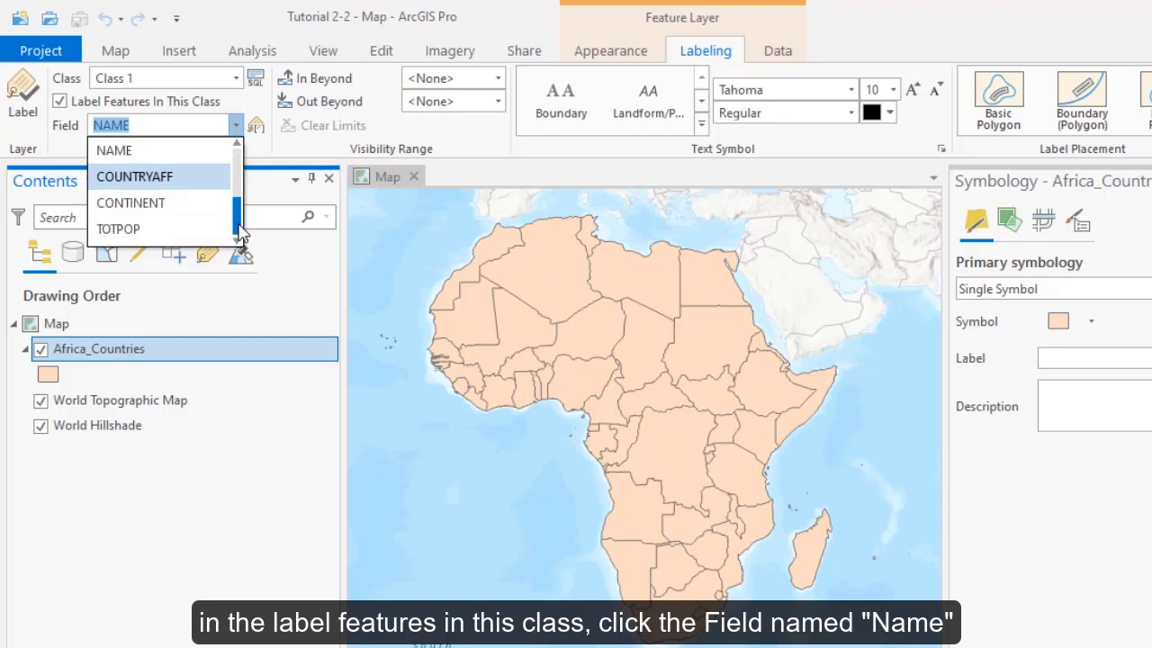
{"action": "left_click", "coordinate": [156, 154]}
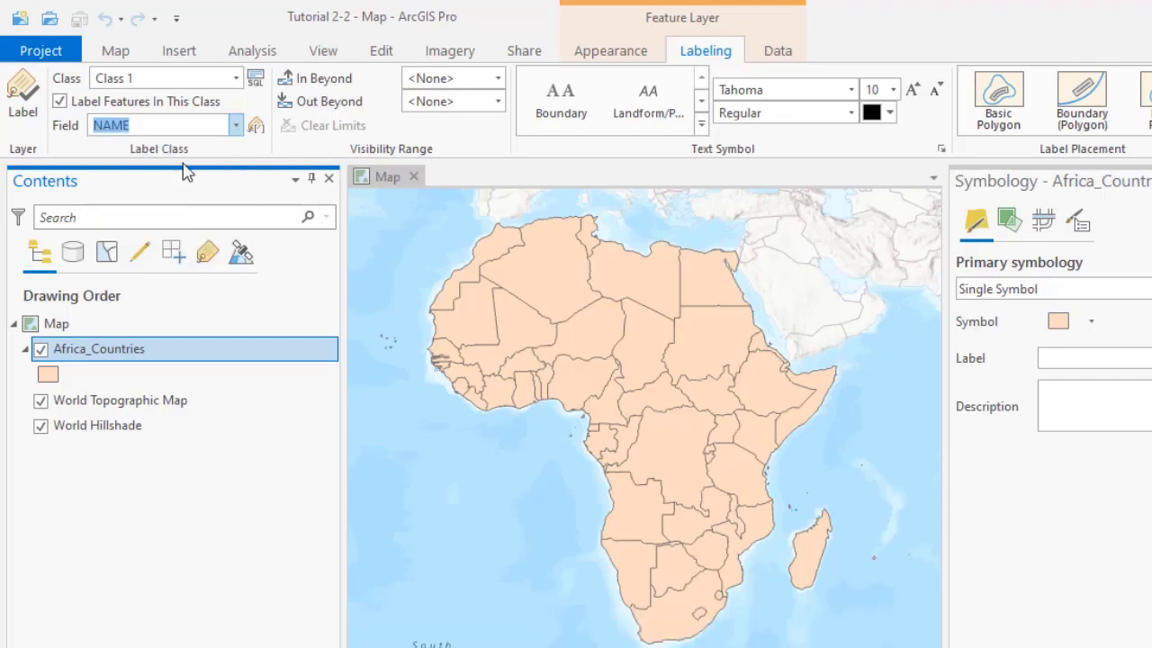
{"action": "left_click", "coordinate": [179, 127]}
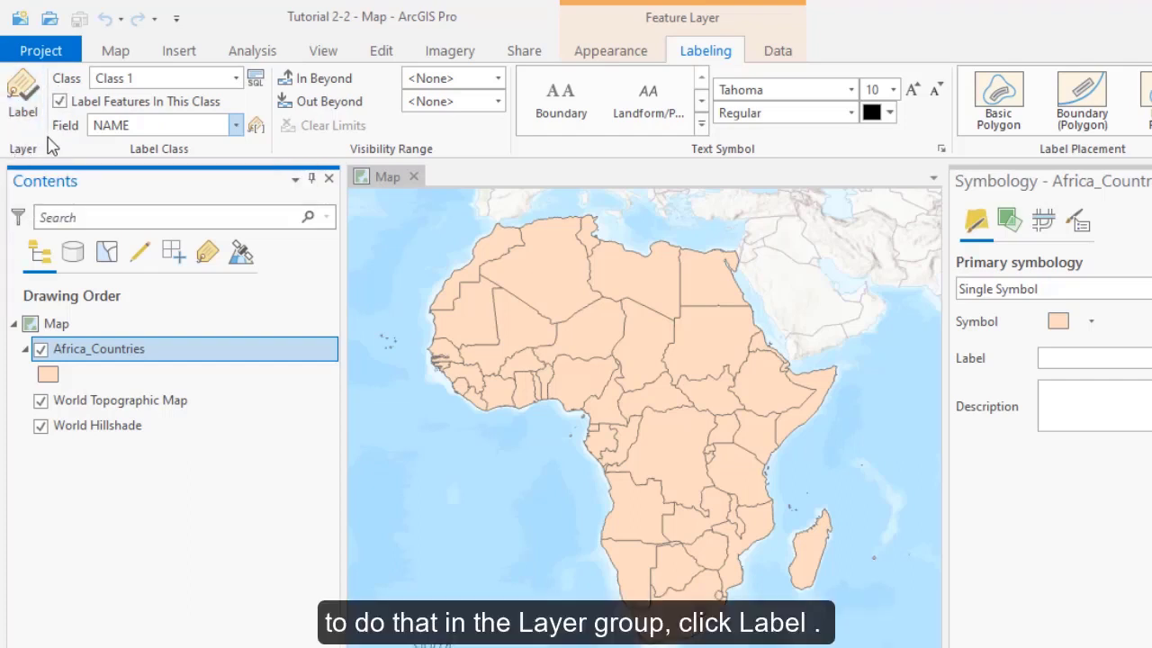
{"action": "left_click", "coordinate": [21, 101]}
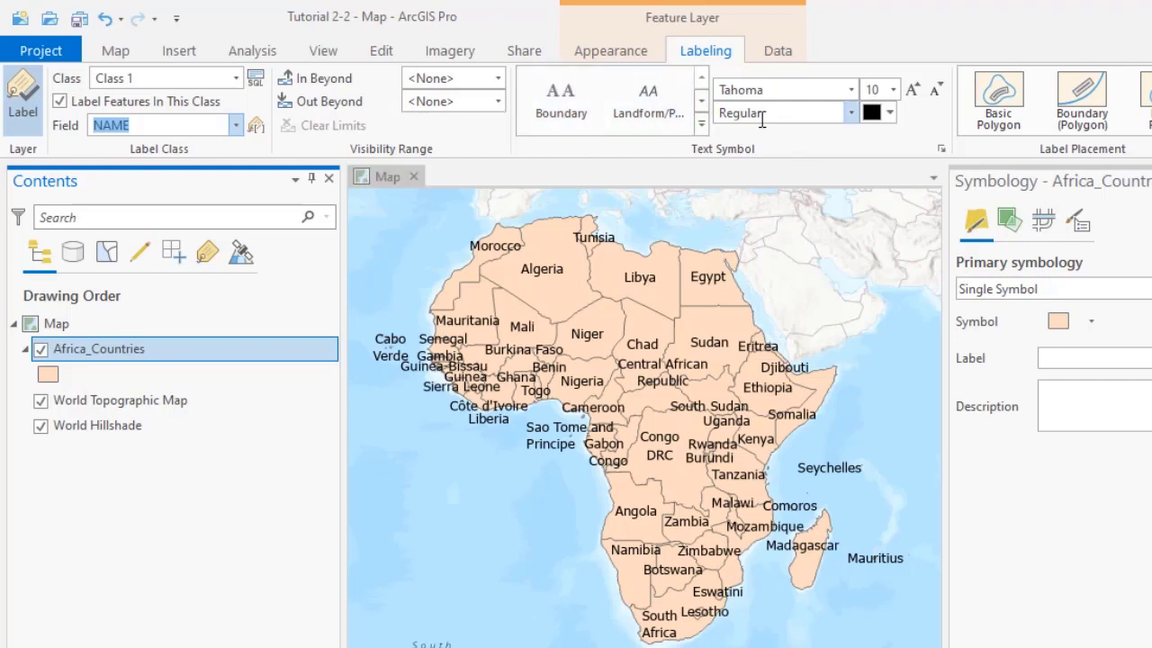
- Format the country labels at font size 8 in Flame Red, keeping the Tahoma Regular font
{"action": "left_click", "coordinate": [896, 91]}
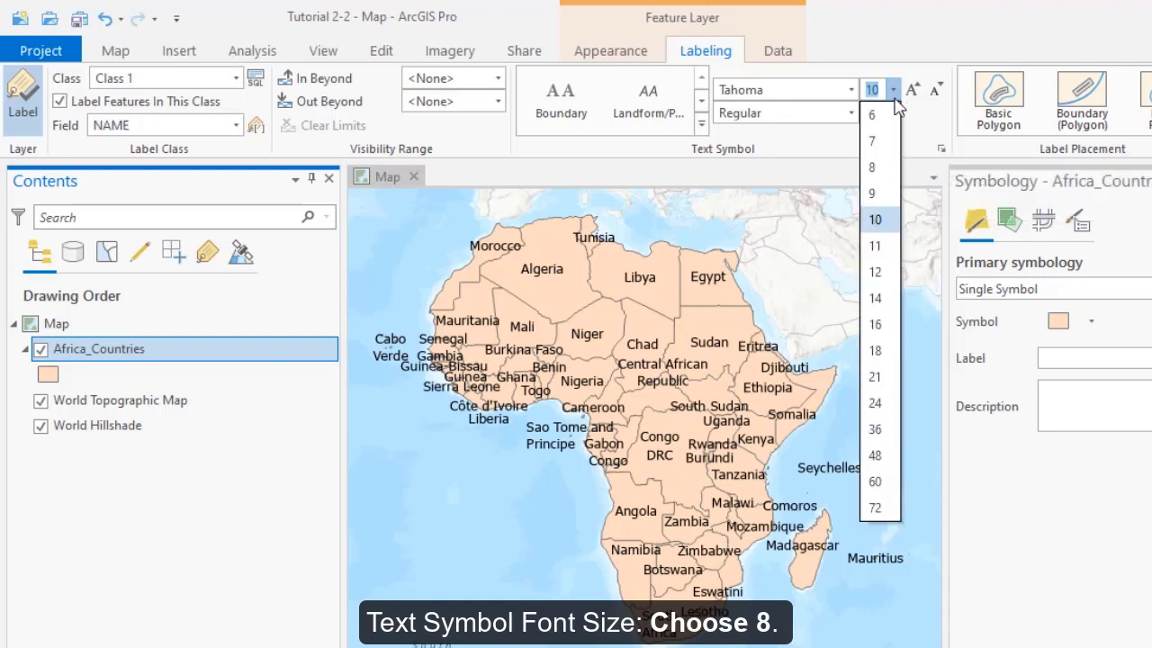
{"action": "left_click", "coordinate": [875, 169]}
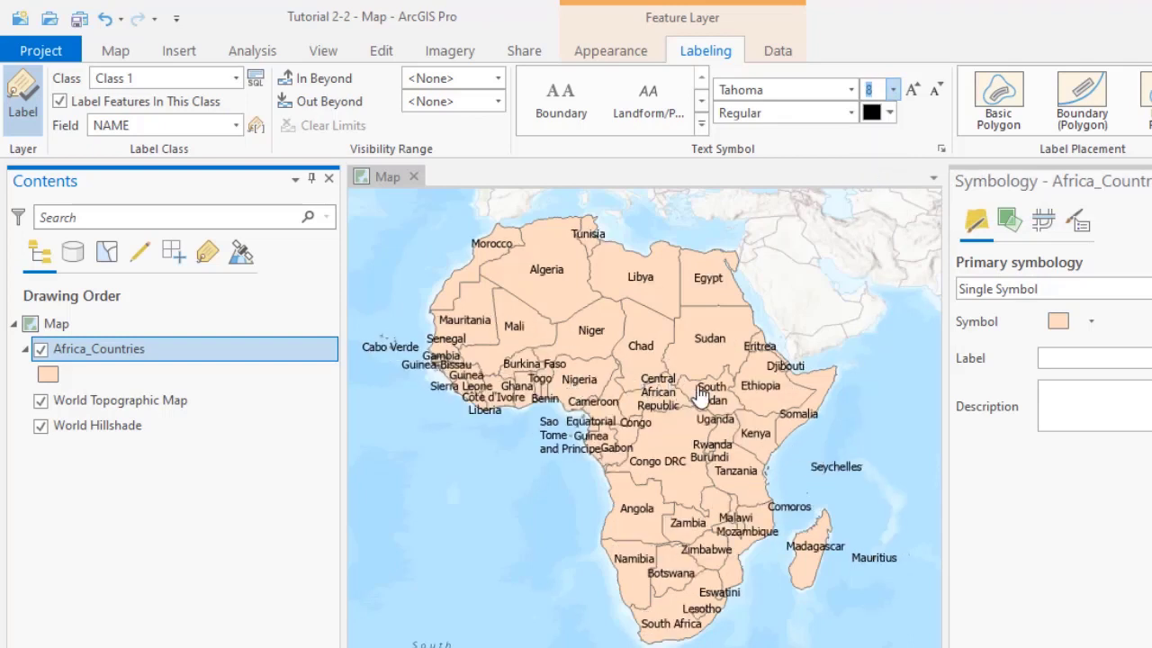
{"action": "left_click", "coordinate": [851, 90]}
{"action": "left_click", "coordinate": [850, 90]}
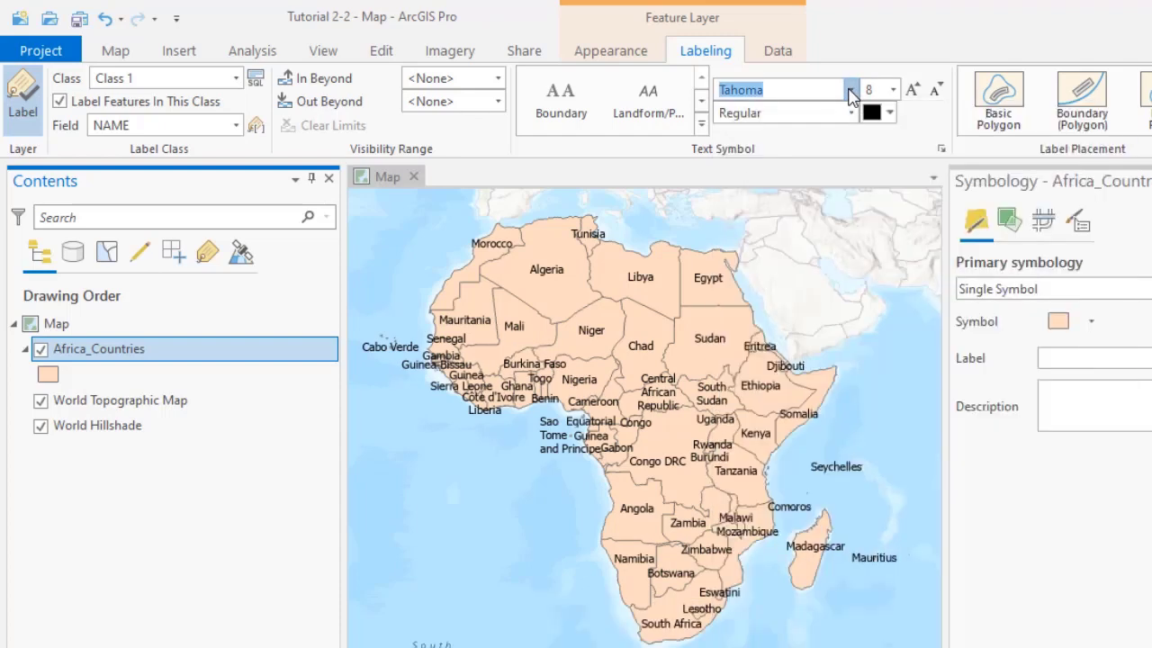
{"action": "left_click", "coordinate": [802, 109]}
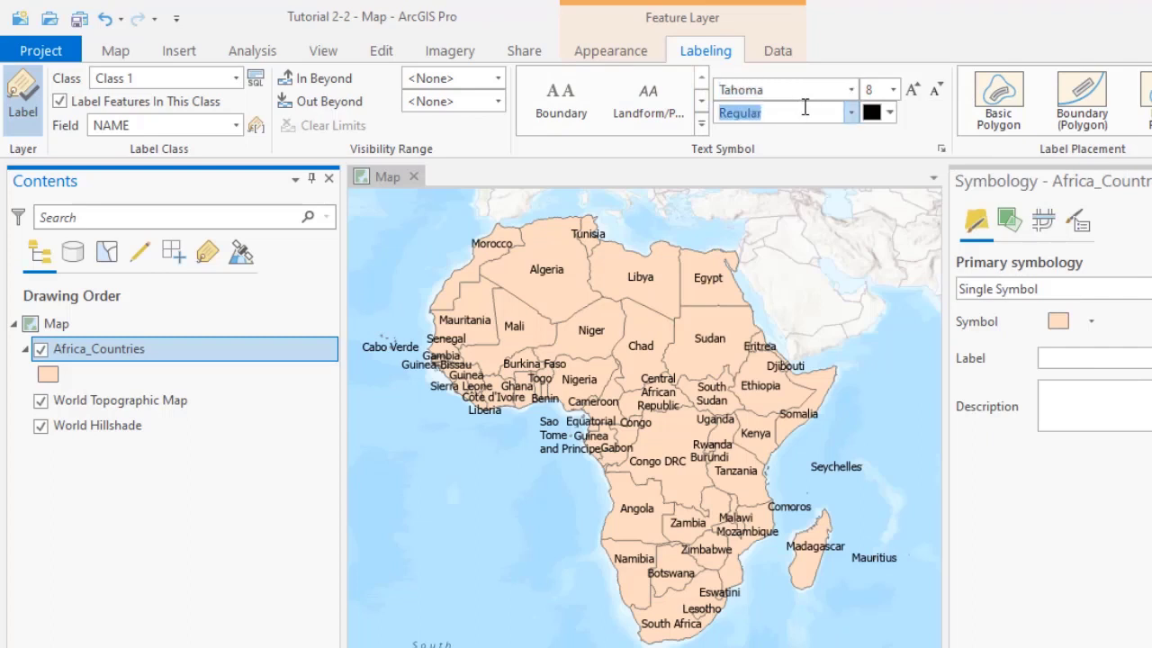
{"action": "left_click", "coordinate": [889, 114]}
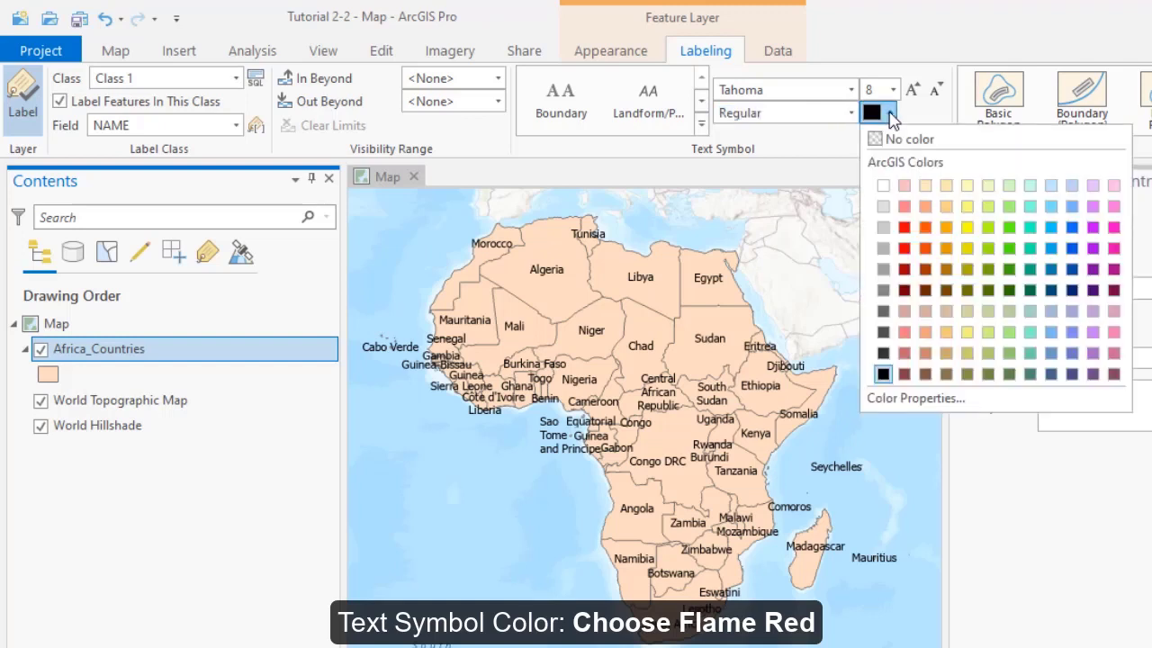
{"action": "left_click", "coordinate": [927, 250]}
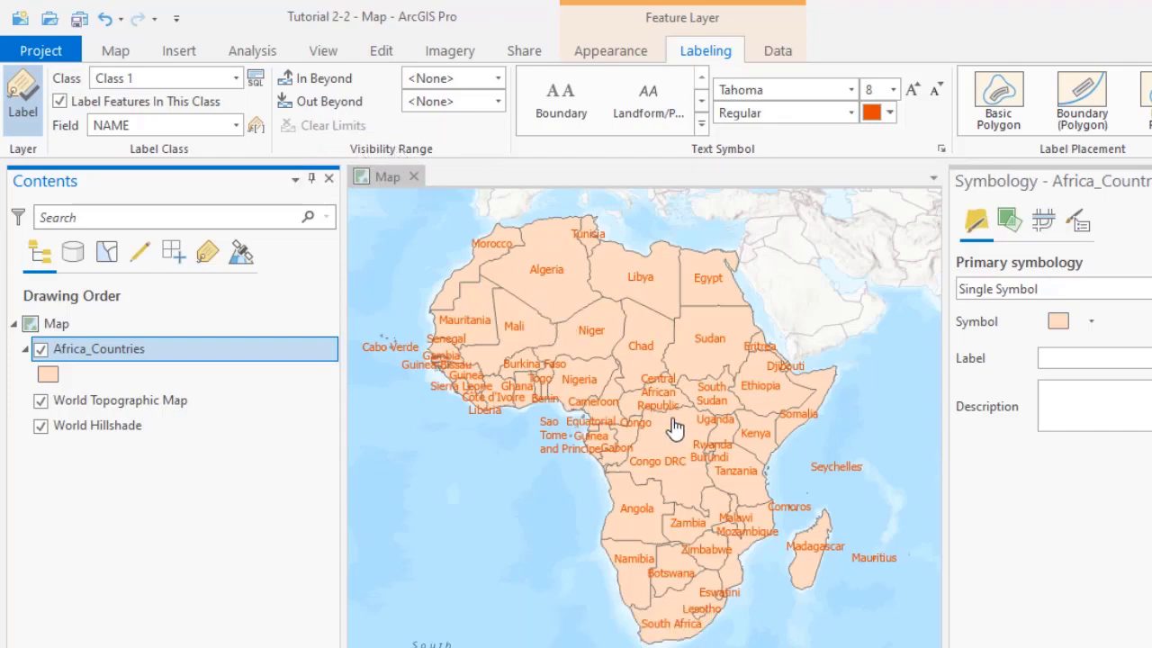
- Set the Out Beyond visibility limit of the country labels to the current map scale, 1:74,040,563
{"action": "scroll", "coordinate": [684, 430], "scroll_direction": "down", "scroll_amount": 1}
{"action": "scroll", "coordinate": [684, 430], "scroll_direction": "down", "scroll_amount": 2}
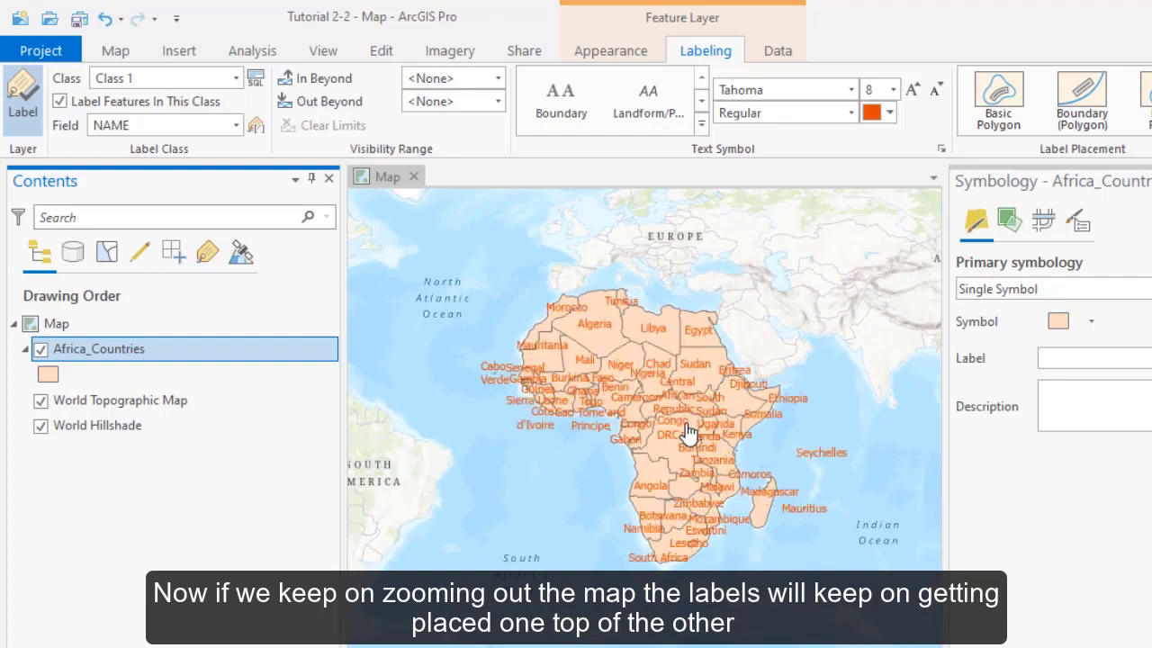
{"action": "scroll", "coordinate": [689, 432], "scroll_direction": "down", "scroll_amount": 2}
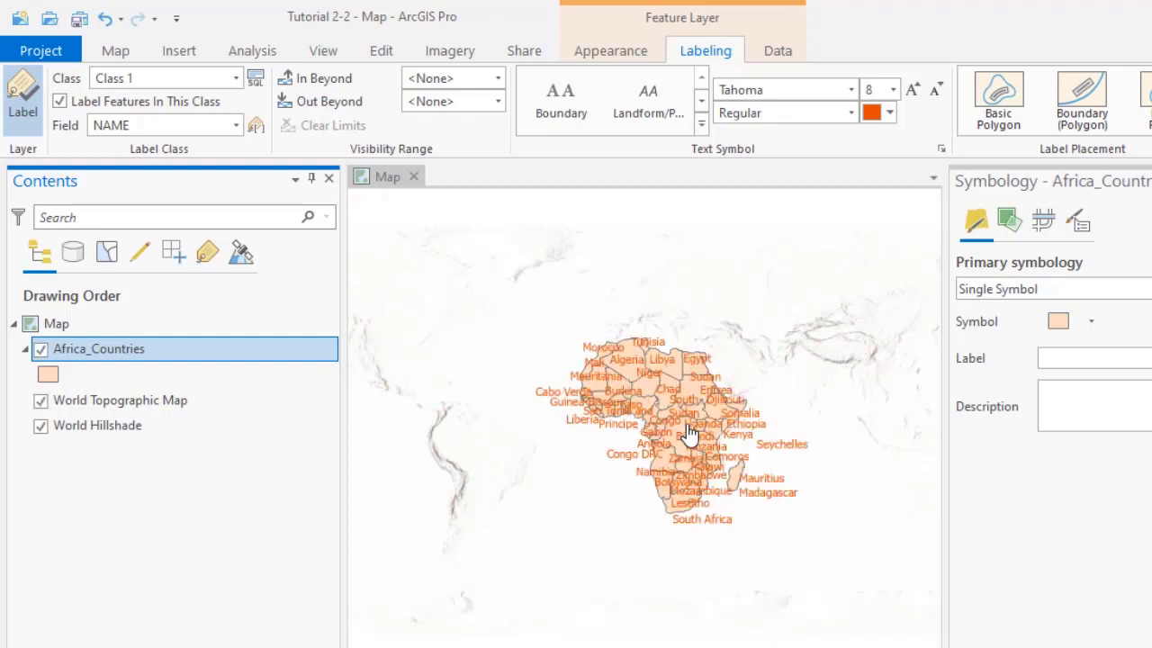
{"action": "scroll", "coordinate": [688, 432], "scroll_direction": "up", "scroll_amount": 2}
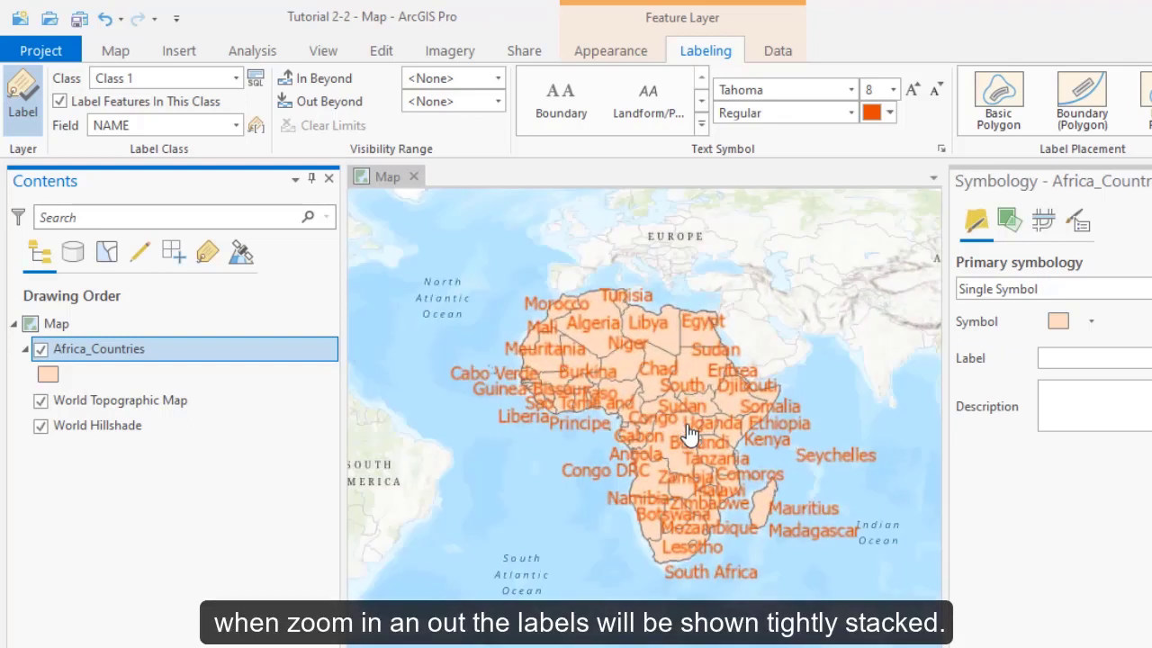
{"action": "scroll", "coordinate": [689, 433], "scroll_direction": "up", "scroll_amount": 1}
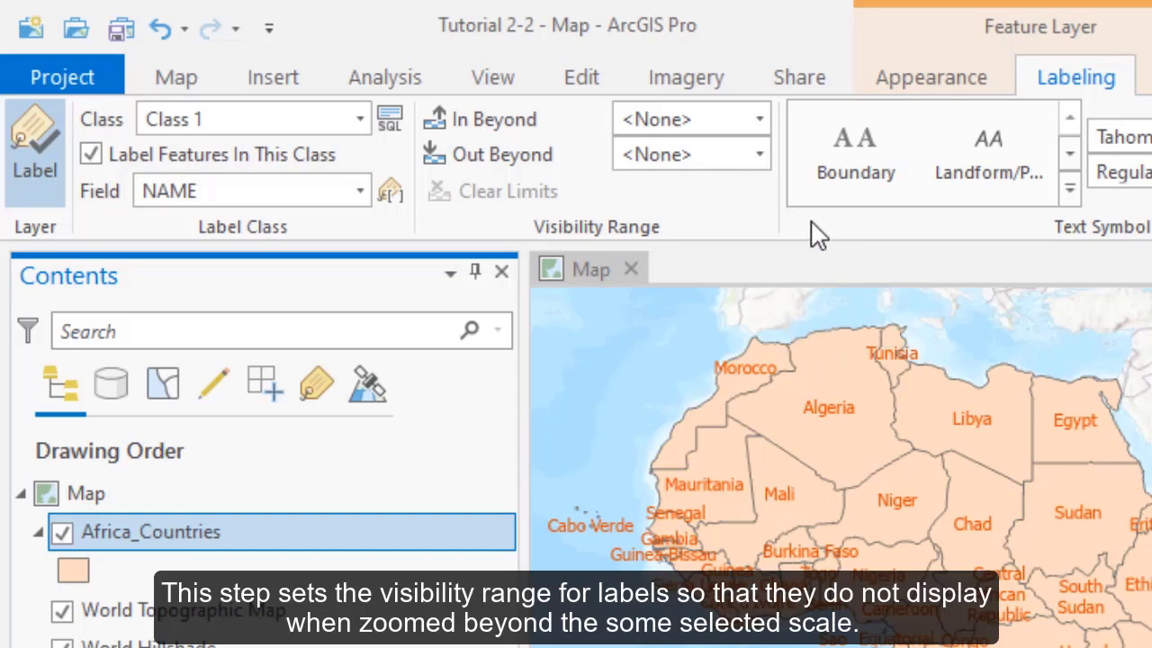
{"action": "left_click", "coordinate": [761, 155]}
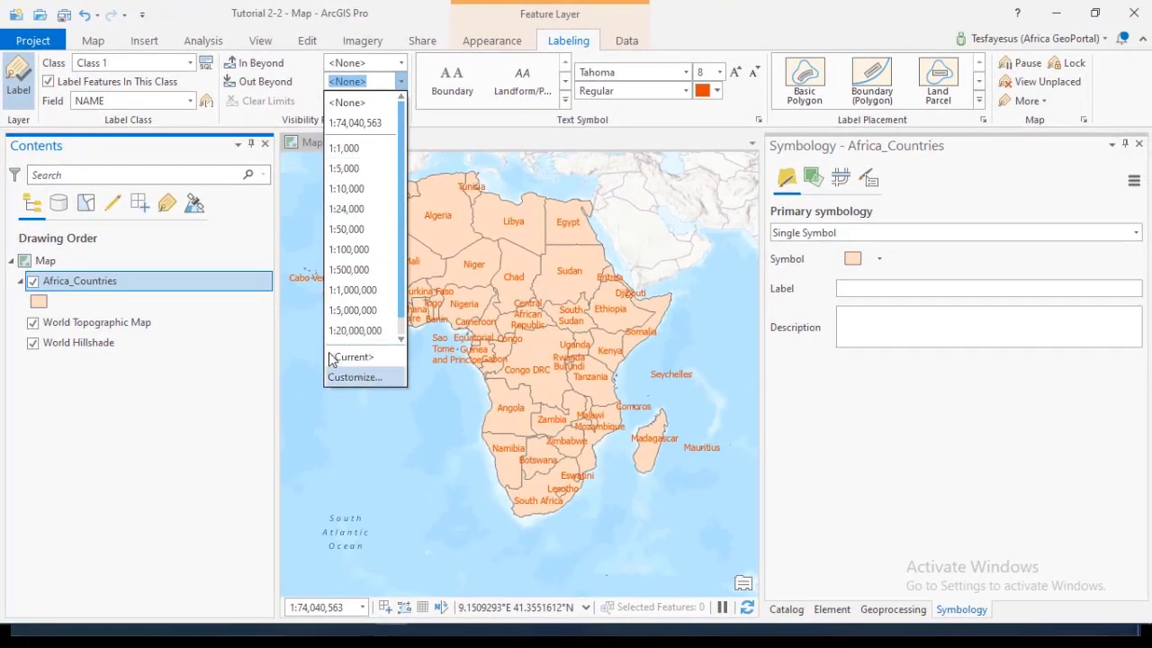
{"action": "left_click", "coordinate": [425, 120]}
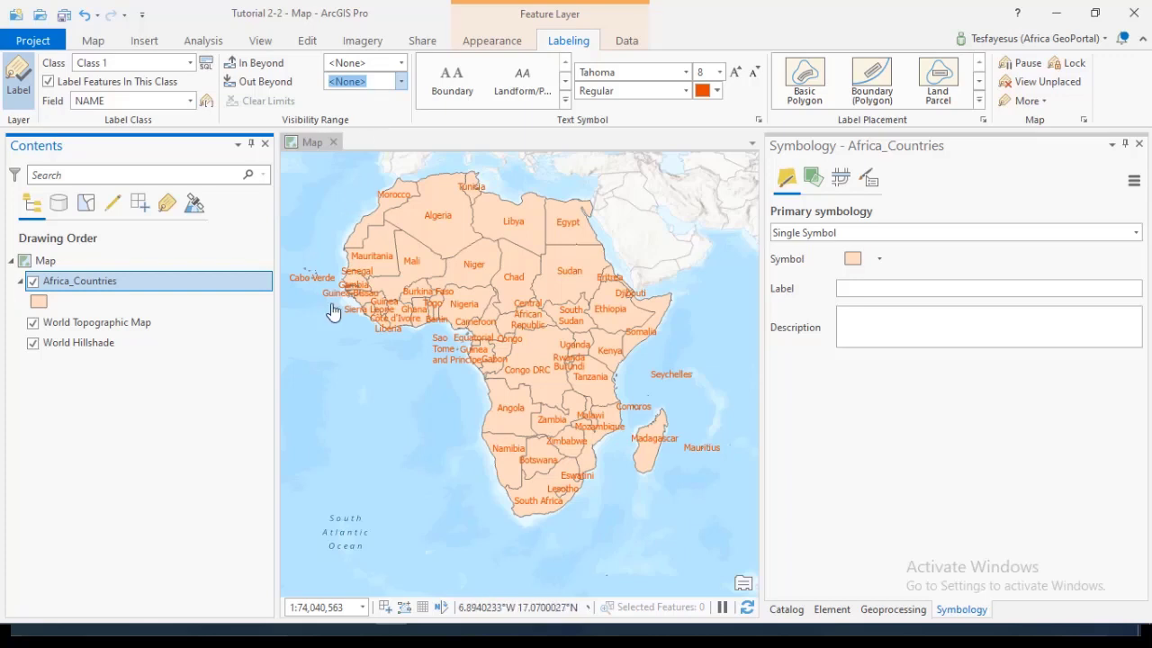
{"action": "left_click", "coordinate": [401, 83]}
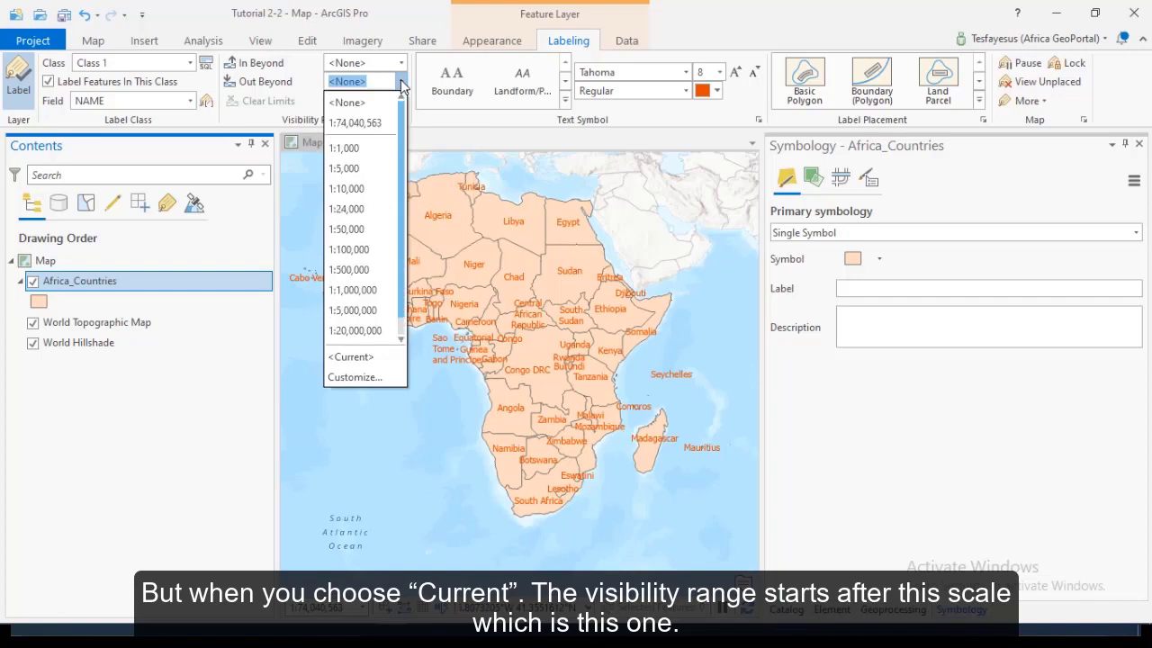
{"action": "left_click", "coordinate": [357, 358]}
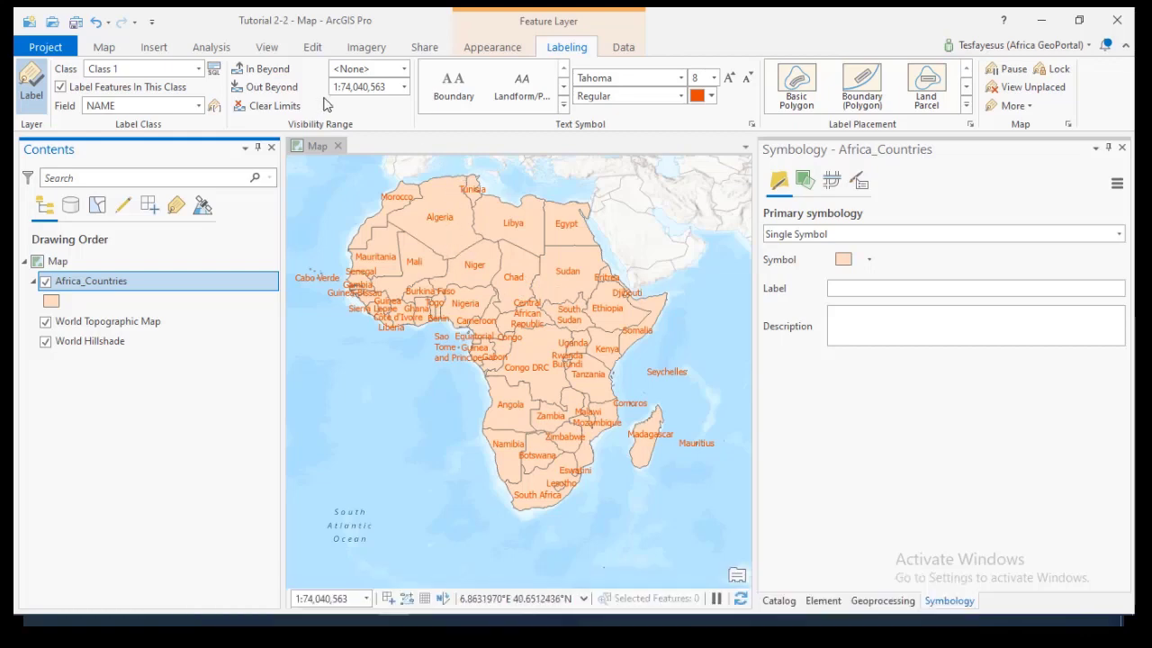
{"action": "left_click", "coordinate": [404, 92]}
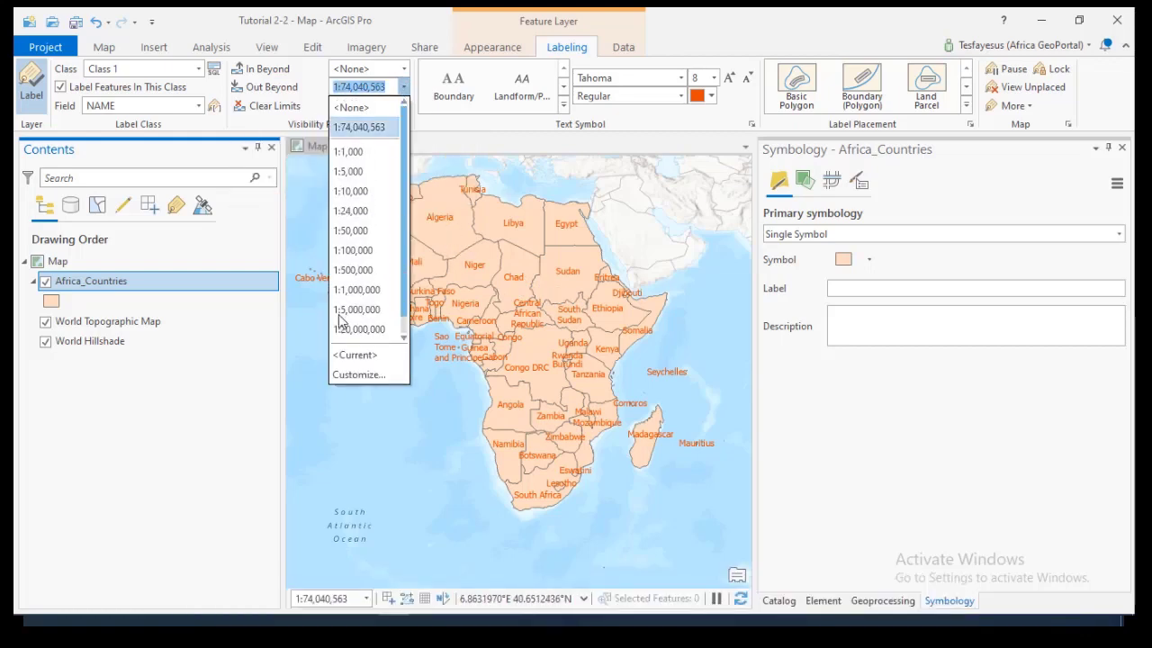
{"action": "left_click", "coordinate": [405, 358]}
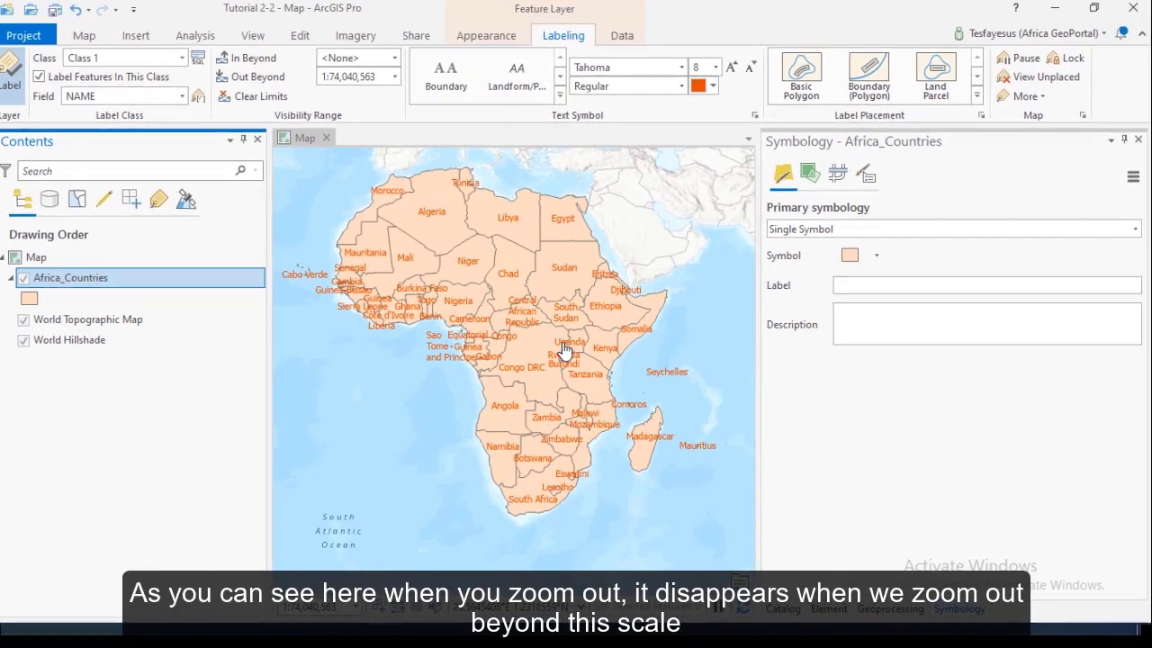
- Check the label visibility limit by examining the country labels at scales beyond 1:74,040,563 and back at that scale
{"action": "scroll", "coordinate": [564, 350], "scroll_direction": "down", "scroll_amount": 4}
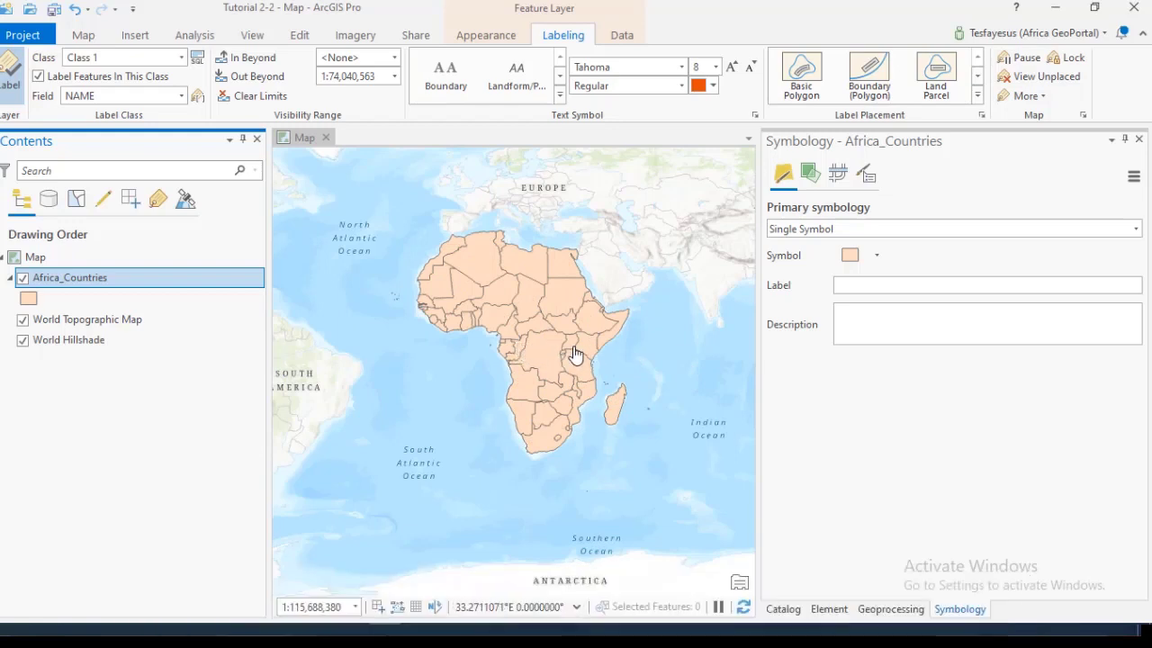
{"action": "scroll", "coordinate": [569, 353], "scroll_direction": "down", "scroll_amount": 1}
{"action": "scroll", "coordinate": [569, 353], "scroll_direction": "down", "scroll_amount": 1}
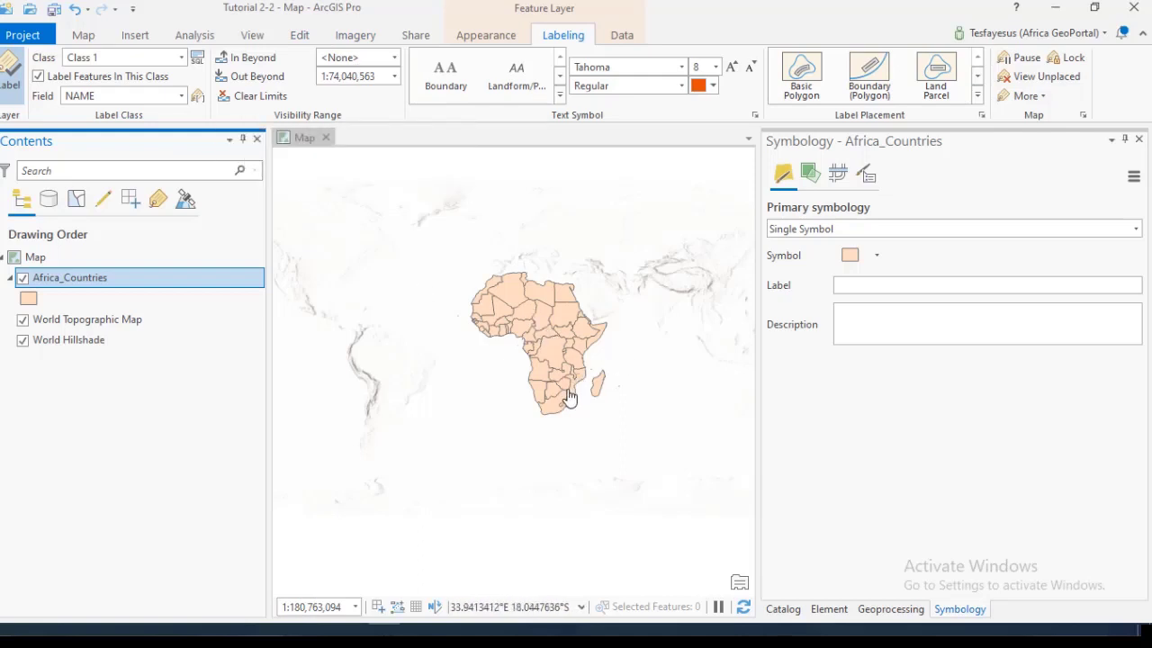
{"action": "scroll", "coordinate": [594, 391], "scroll_direction": "up", "scroll_amount": 2}
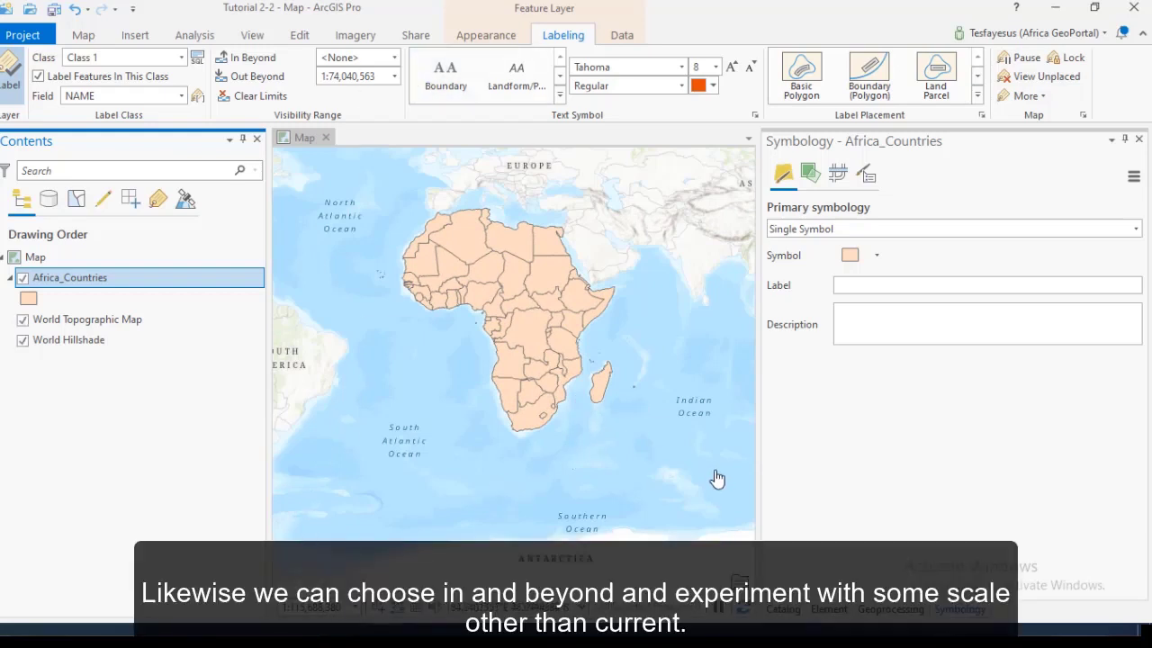
{"action": "scroll", "coordinate": [579, 383], "scroll_direction": "up", "scroll_amount": 2}
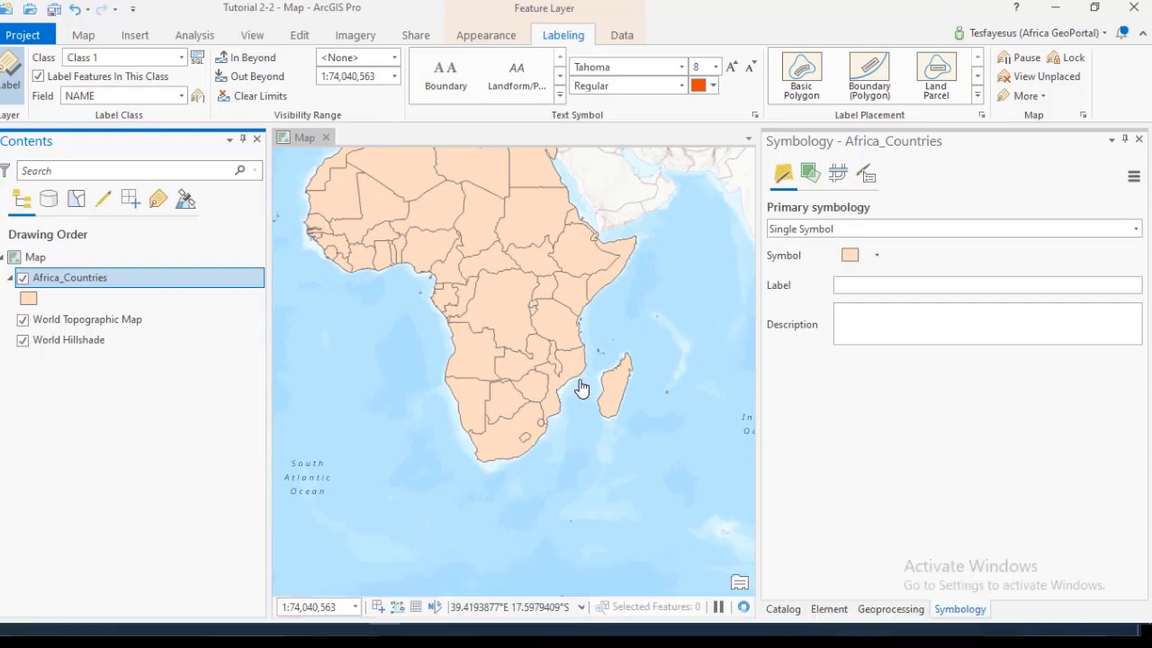
{"action": "left_click_drag", "start_coordinate": [609, 371], "coordinate": [642, 434]}
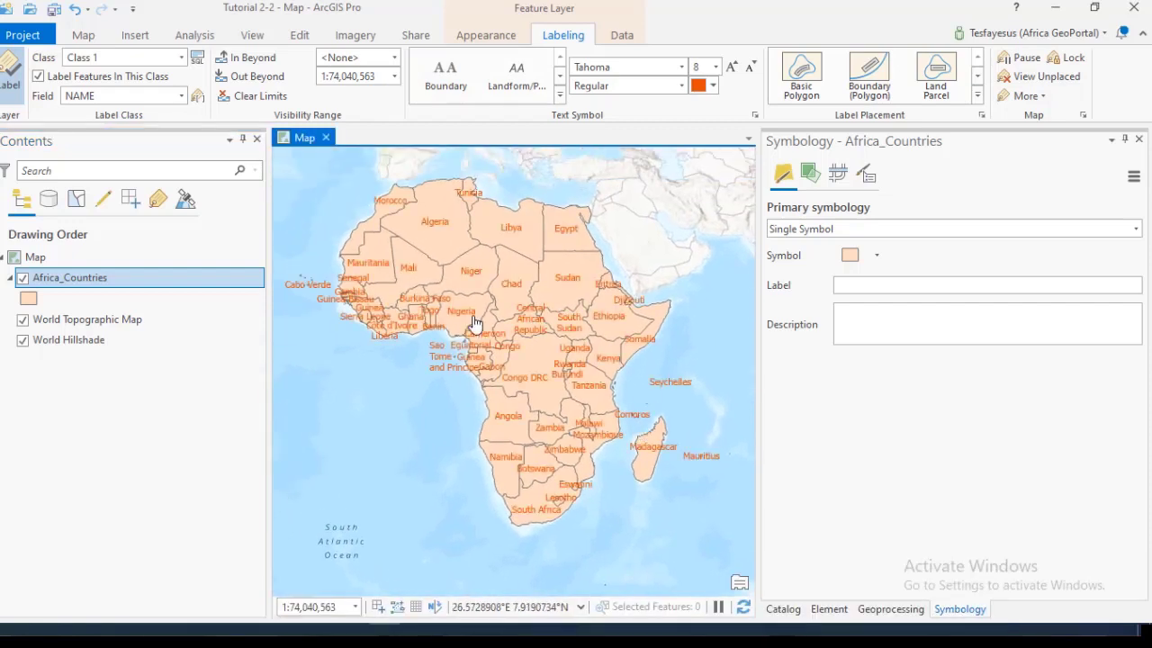
{"action": "left_click", "coordinate": [394, 78]}
{"action": "left_click", "coordinate": [395, 77]}
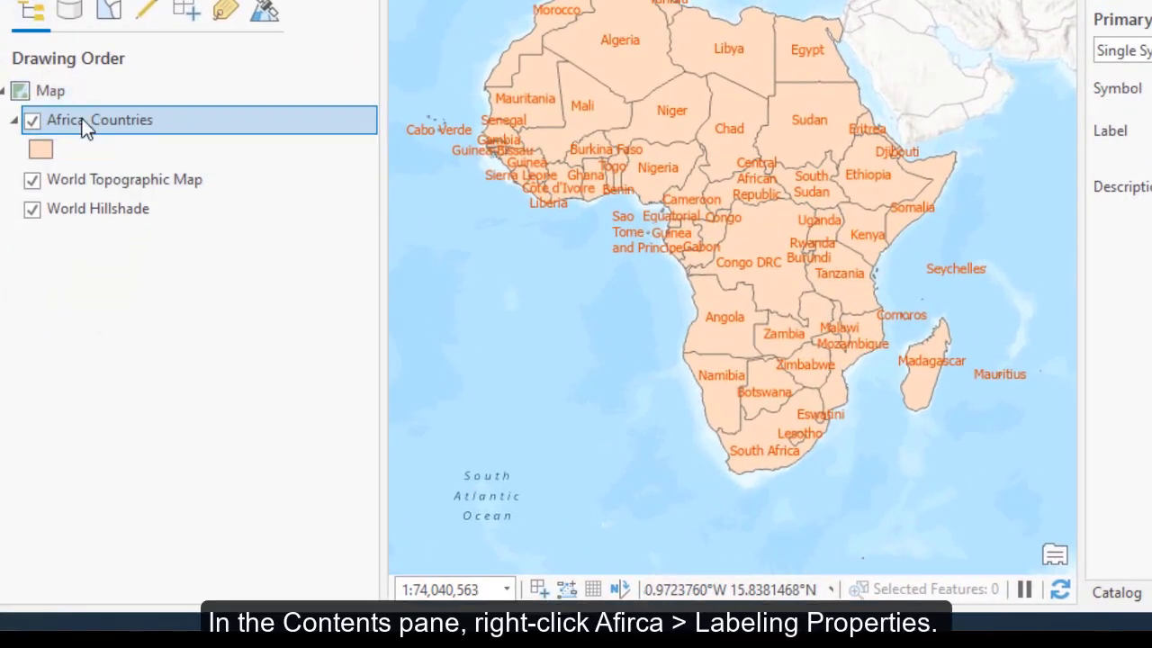
- Open the labeling properties of Africa_Countries and view the label class's symbol and position settings
{"action": "right_click", "coordinate": [83, 118]}
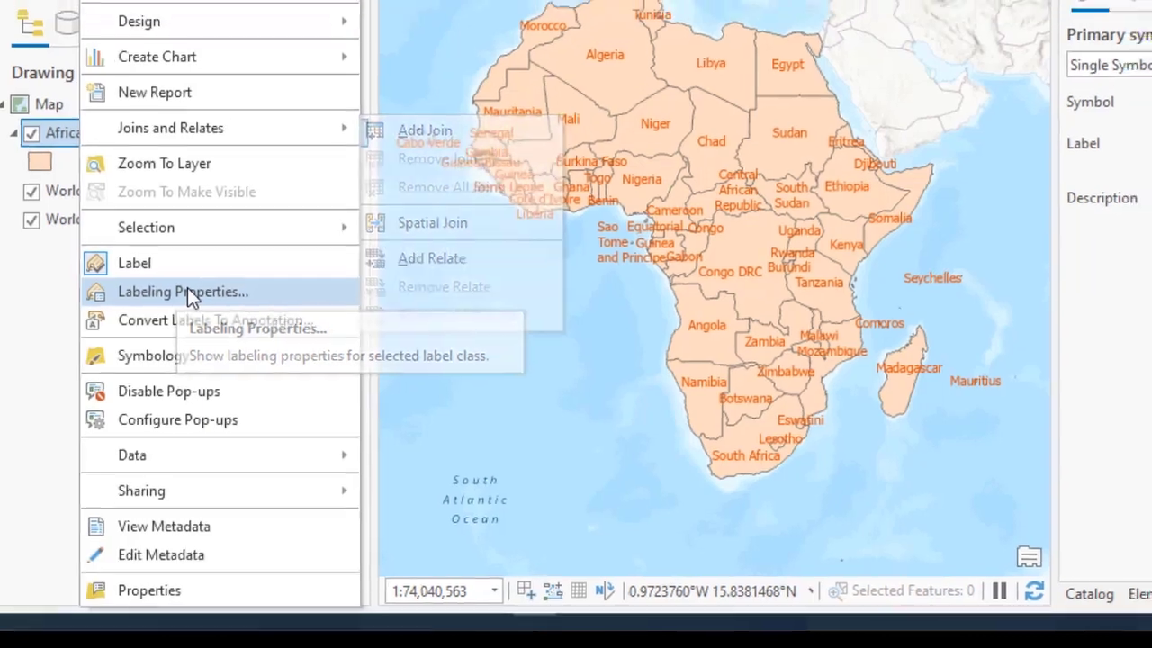
{"action": "left_click", "coordinate": [185, 291]}
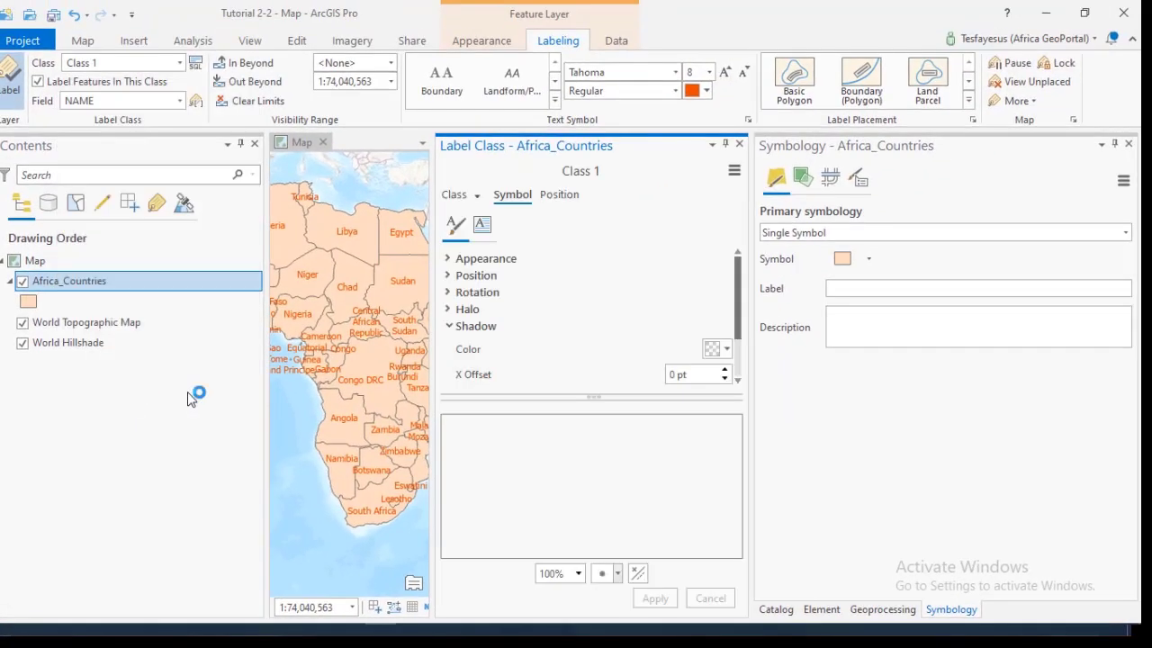
{"action": "left_click", "coordinate": [520, 199]}
{"action": "left_click", "coordinate": [545, 196]}
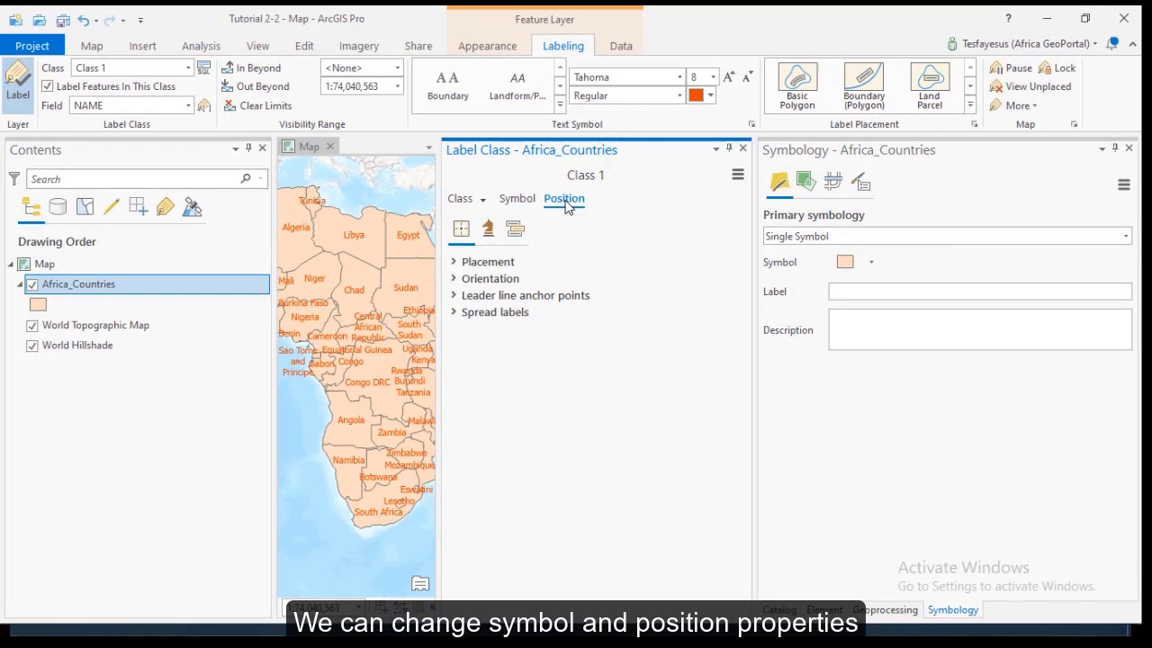
{"action": "left_click", "coordinate": [518, 200]}
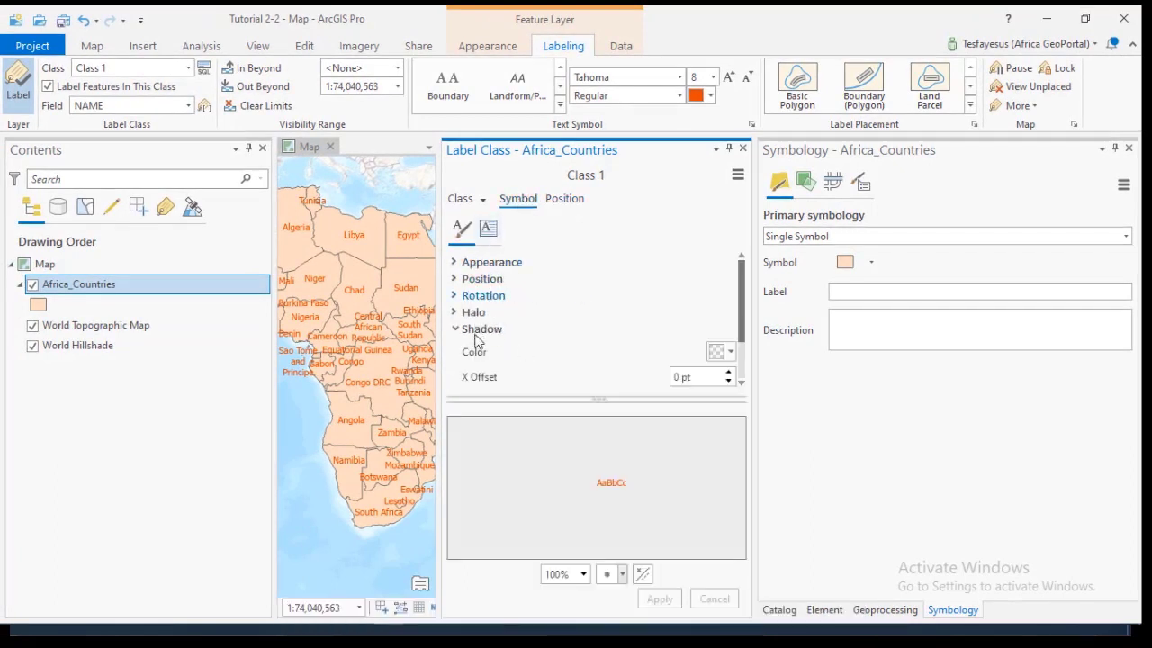
{"action": "left_click", "coordinate": [561, 199]}
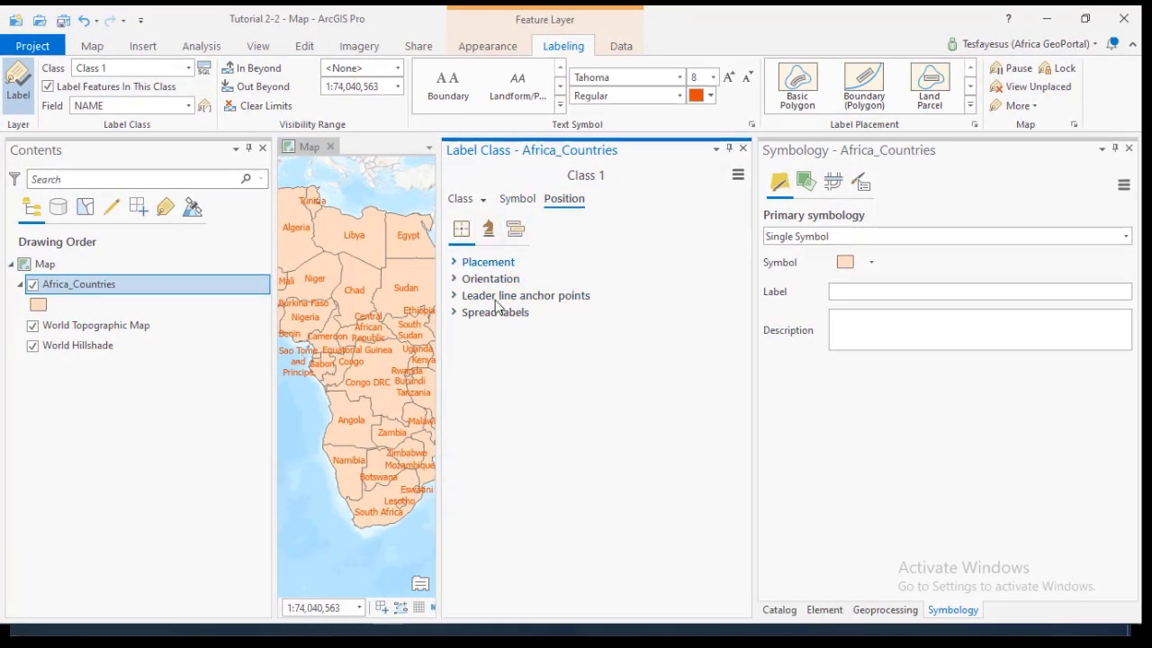
{"action": "left_click", "coordinate": [517, 199]}
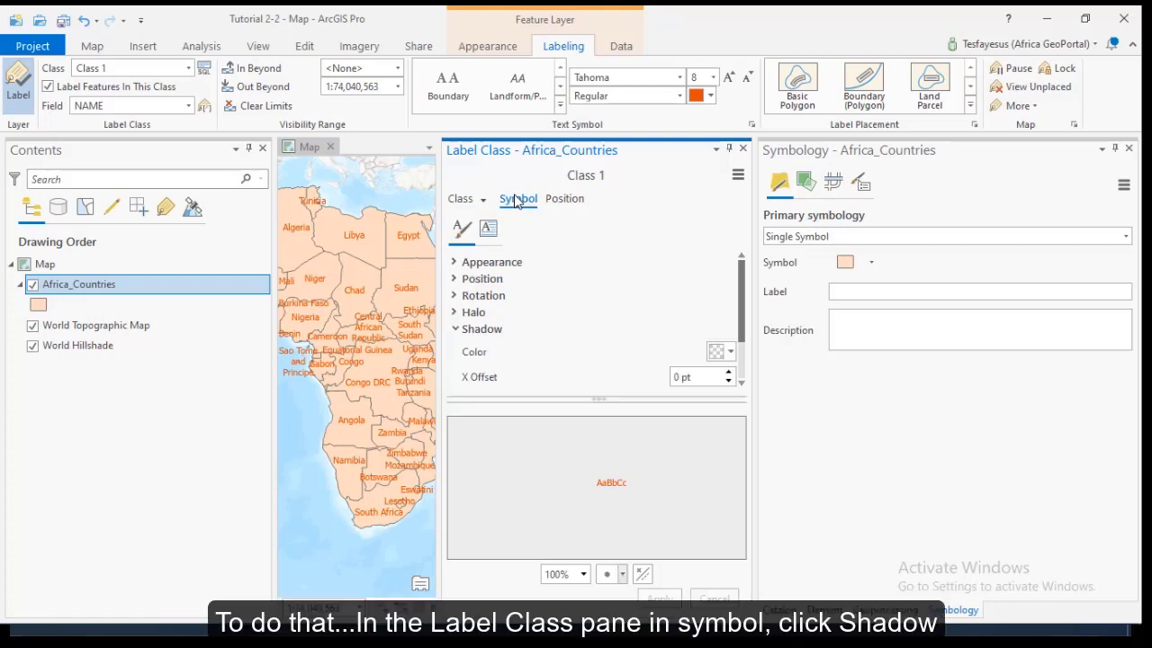
{"action": "left_click", "coordinate": [456, 332]}
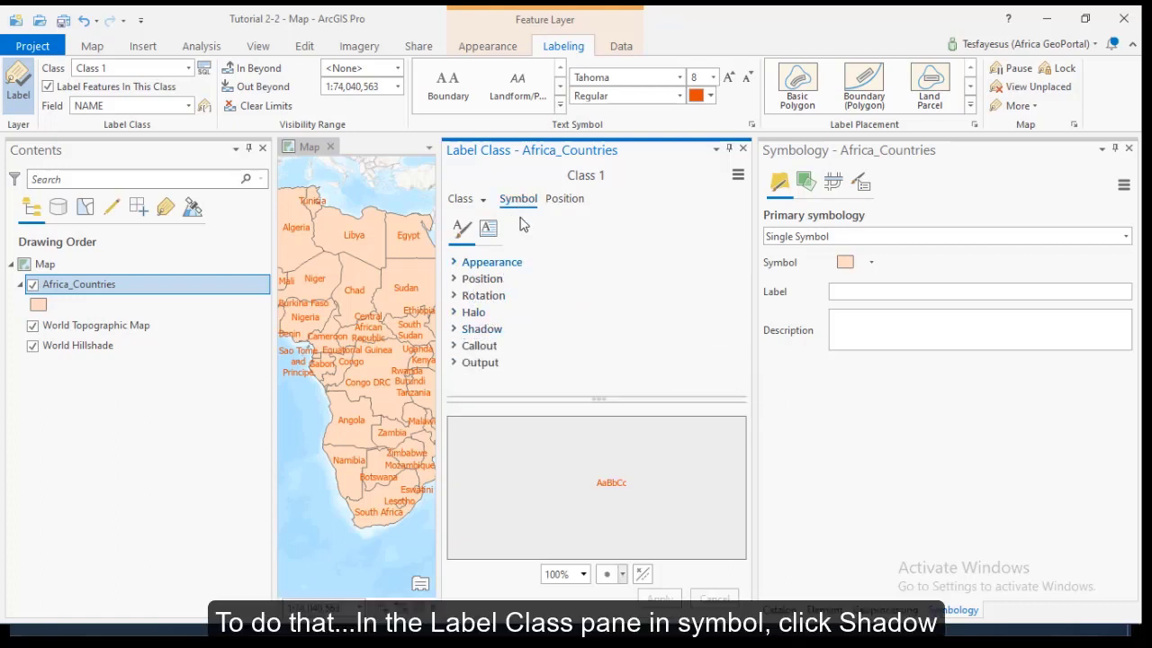
{"action": "left_click", "coordinate": [569, 202]}
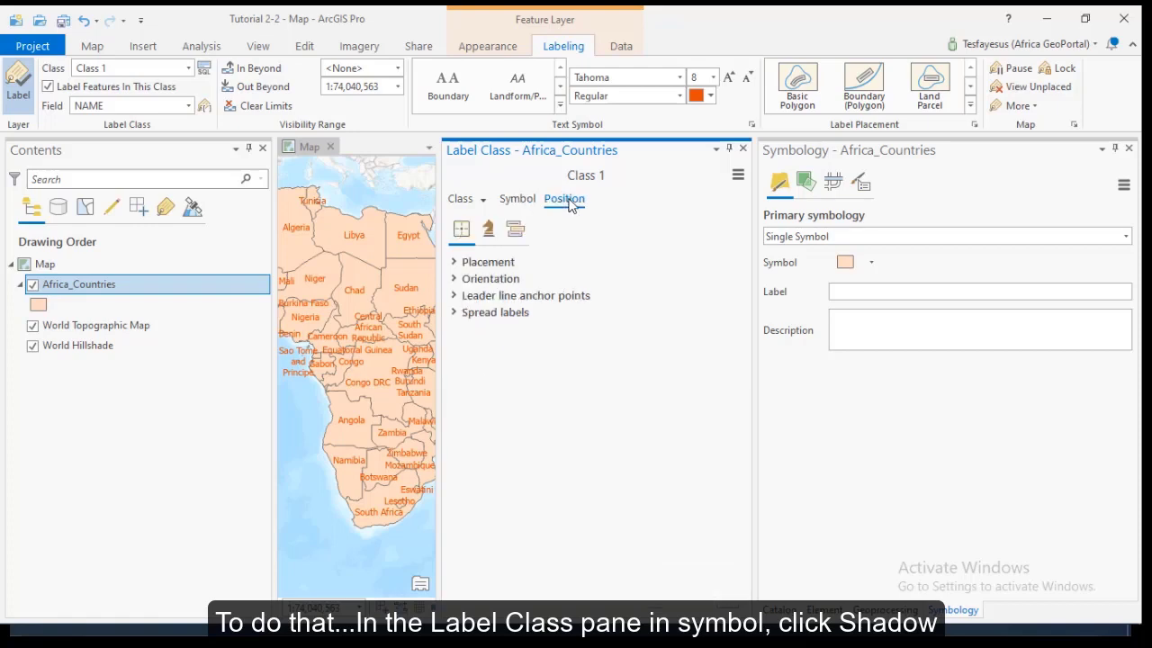
- Apply a blue shadow to the Africa_Countries label symbol, with the X Offset and Y Offset both set to 1 pt
{"action": "left_click", "coordinate": [518, 201]}
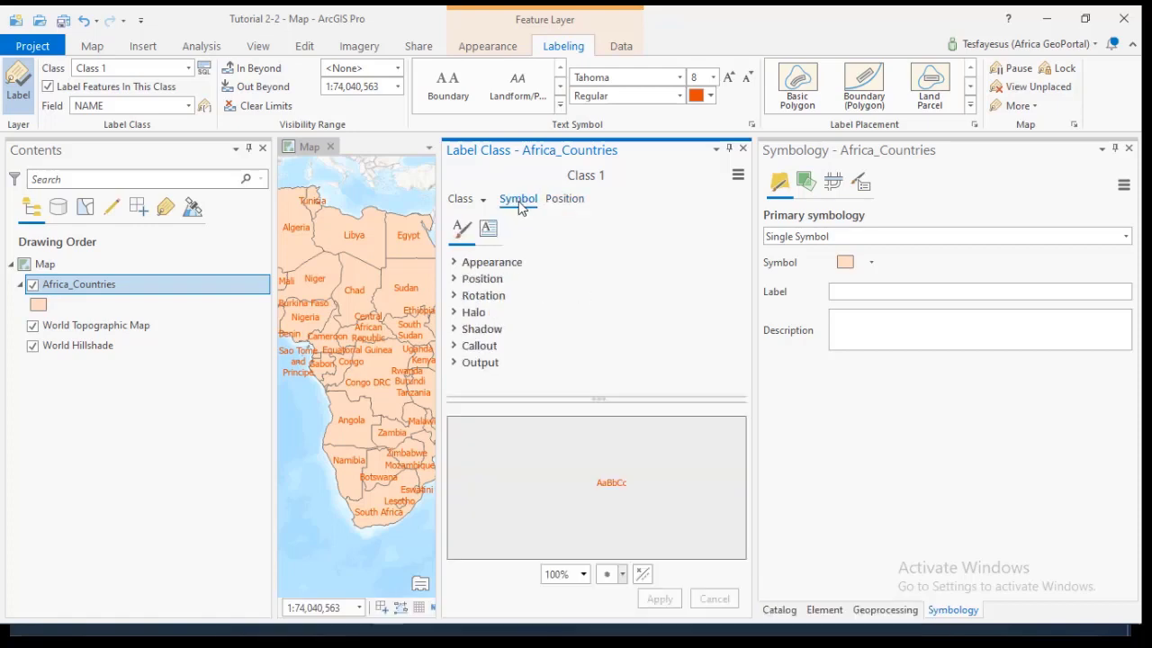
{"action": "left_click", "coordinate": [455, 332]}
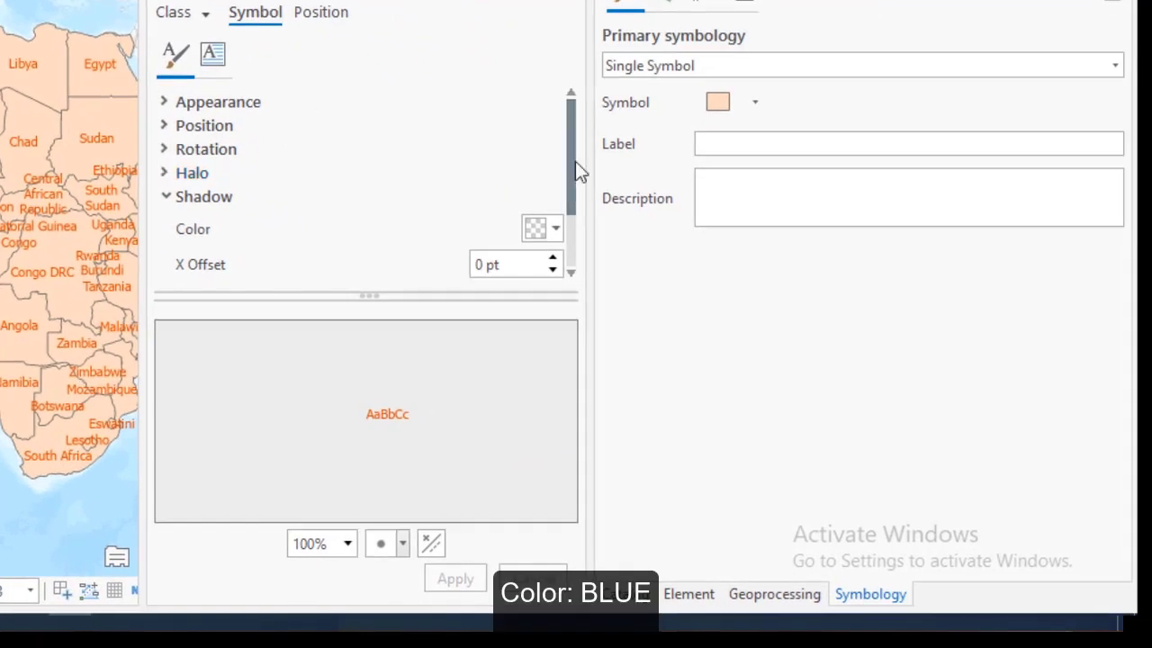
{"action": "scroll", "coordinate": [577, 170], "scroll_direction": "down", "scroll_amount": 1}
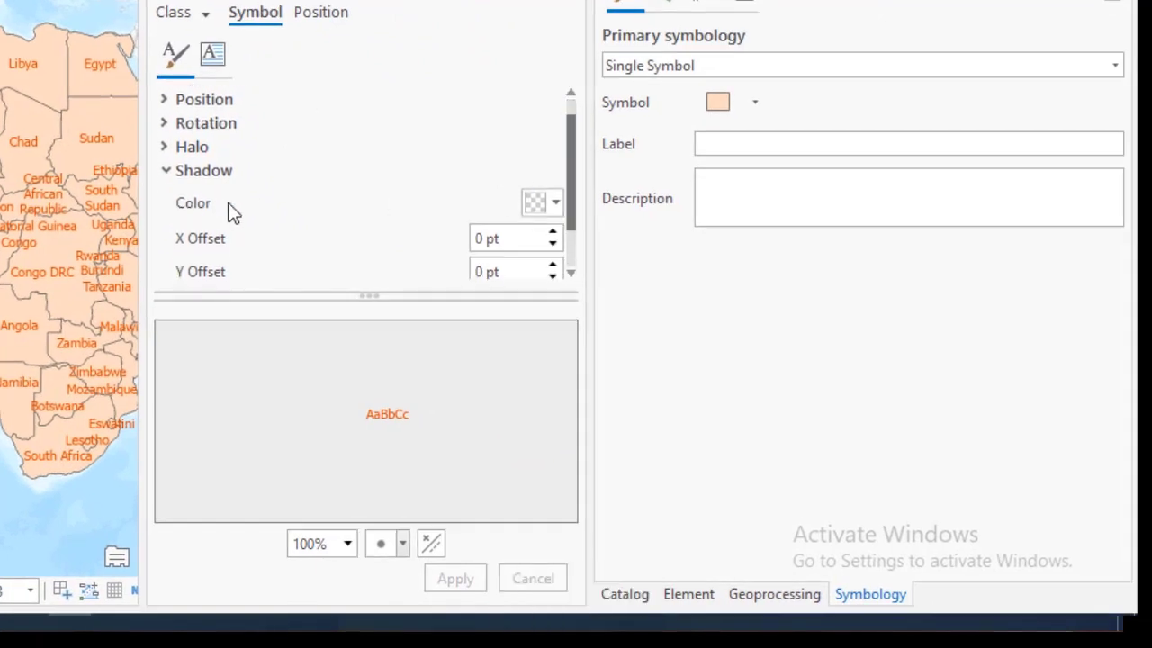
{"action": "left_click", "coordinate": [557, 203]}
{"action": "left_click", "coordinate": [751, 330]}
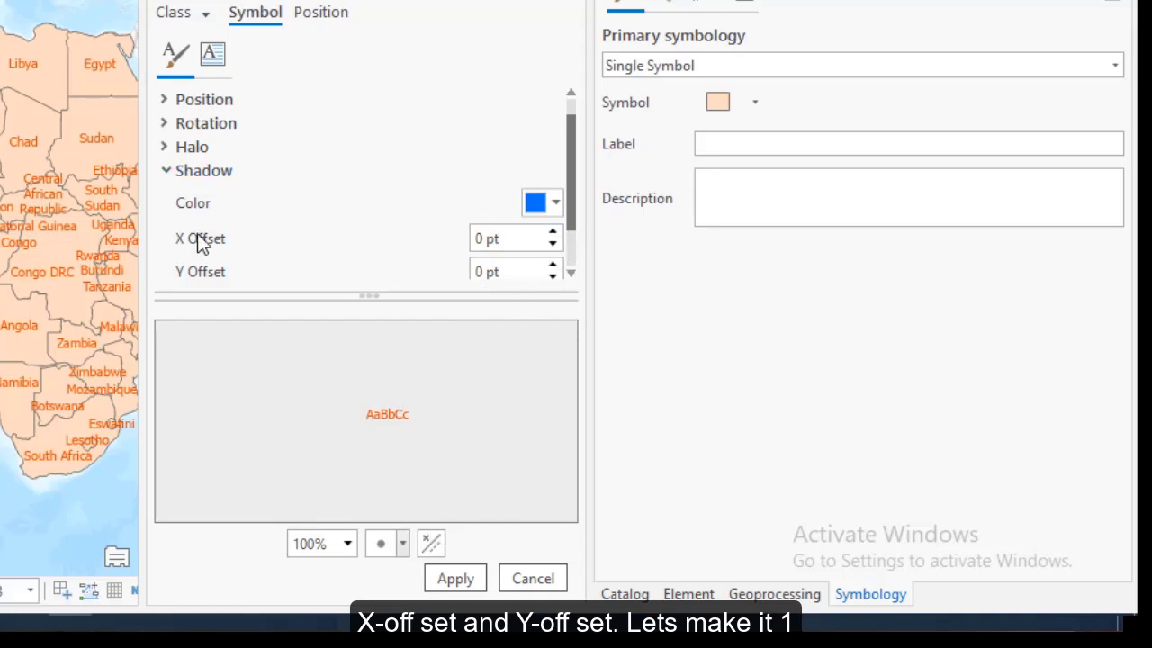
{"action": "left_click", "coordinate": [555, 233]}
{"action": "left_click", "coordinate": [555, 266]}
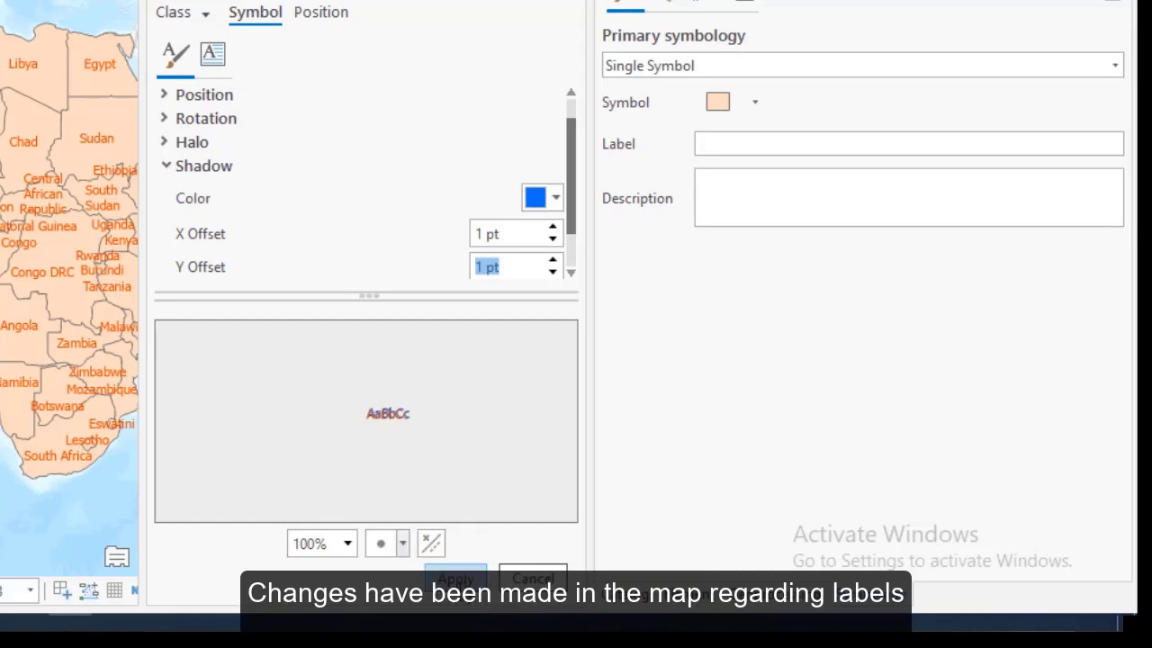
{"action": "left_click", "coordinate": [456, 577]}
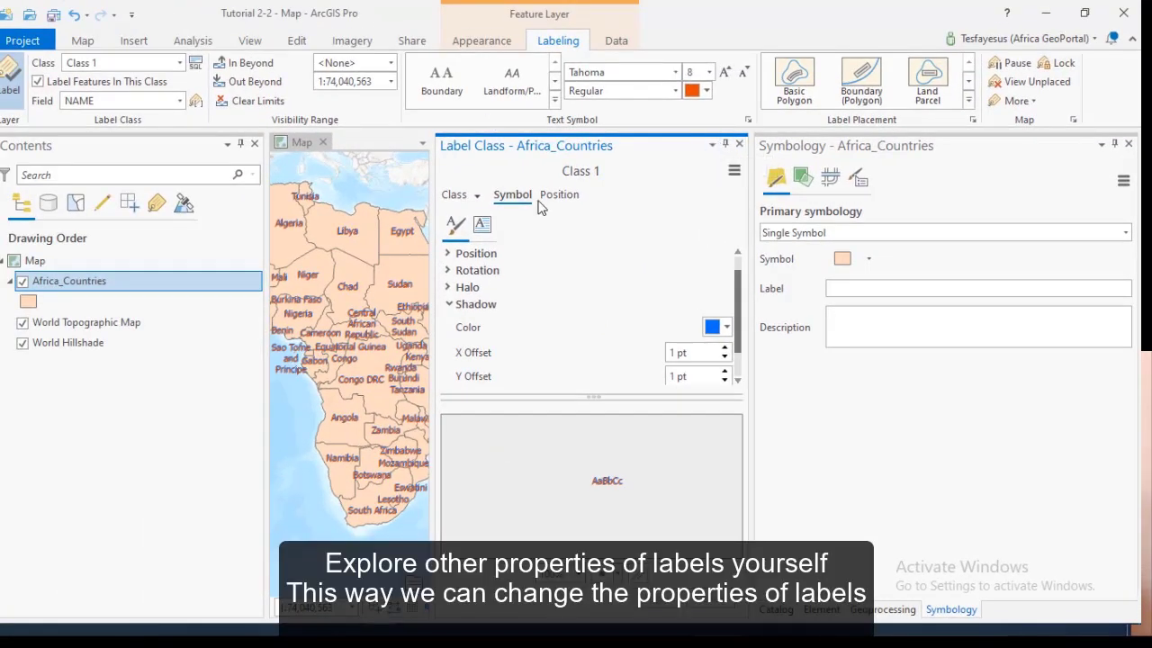
- View the label class's position and symbol settings once more and close the Africa_Countries label class properties
{"action": "left_click", "coordinate": [559, 194]}
{"action": "left_click", "coordinate": [514, 194]}
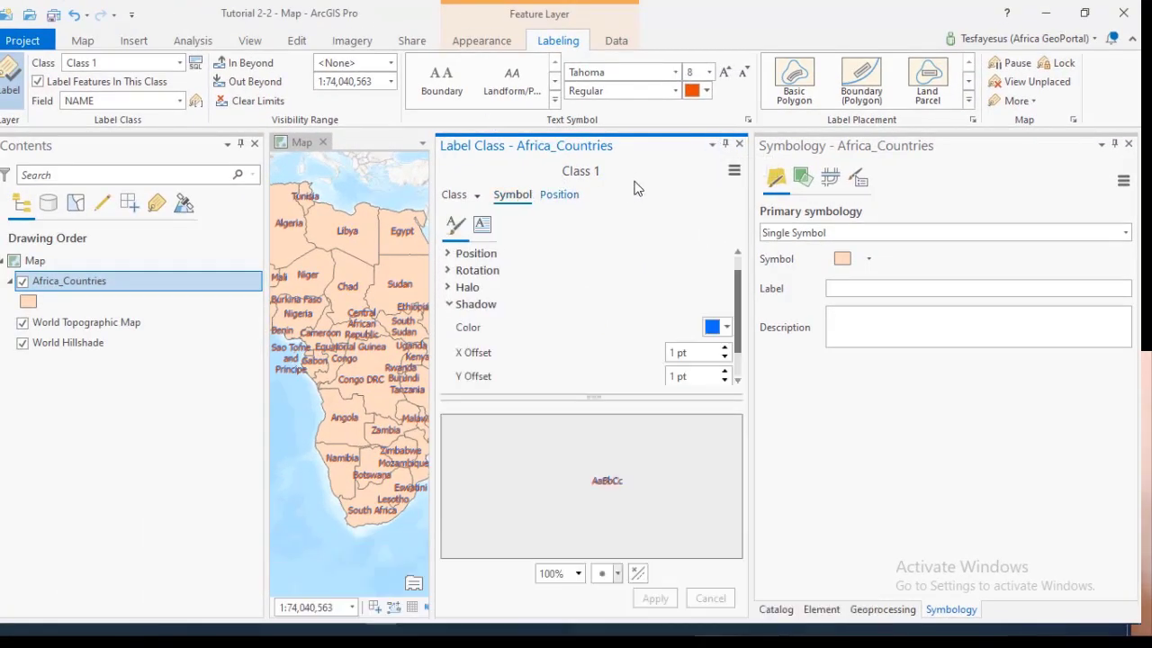
{"action": "left_click", "coordinate": [739, 145]}
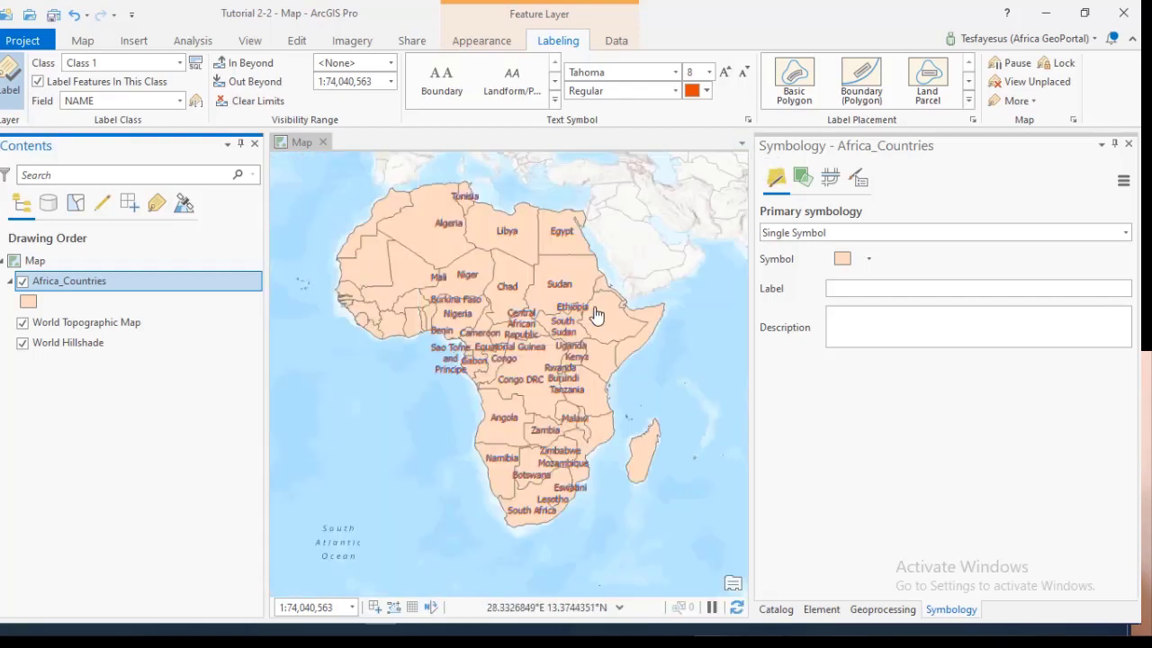